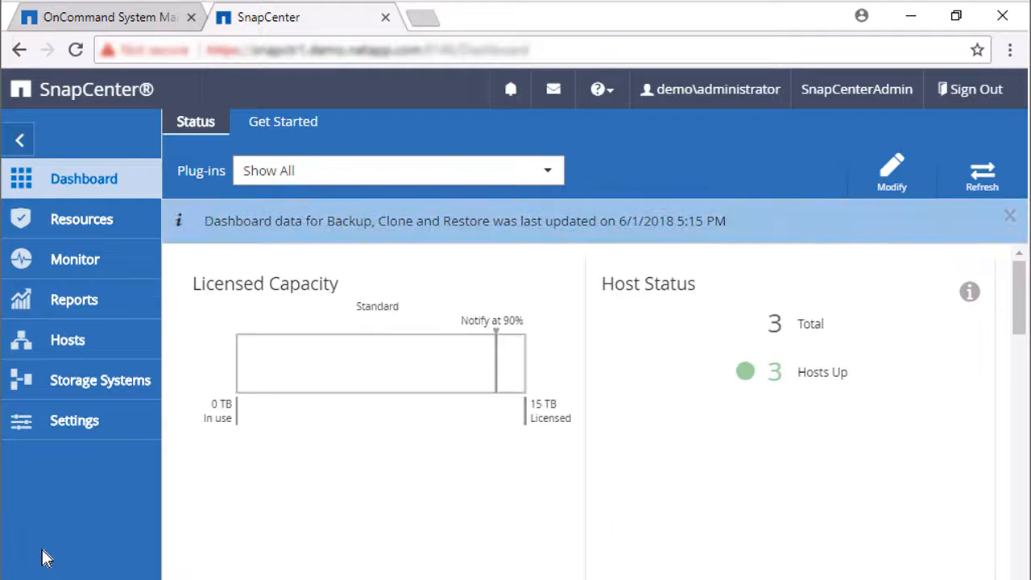
Start adding a managed host and select SnapCtr1, keeping SCAdmin credentials
left_click(68, 347)
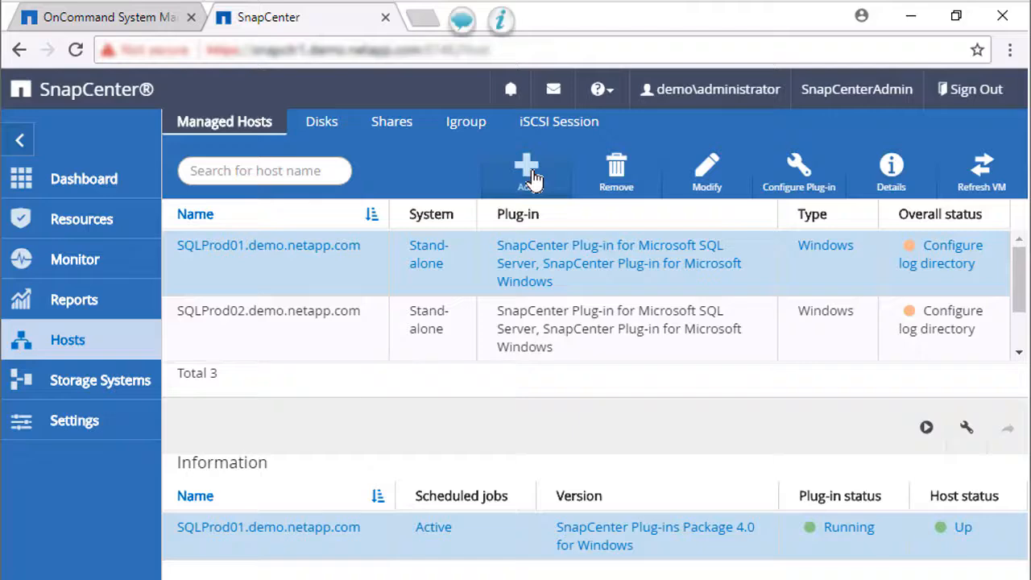
left_click(530, 173)
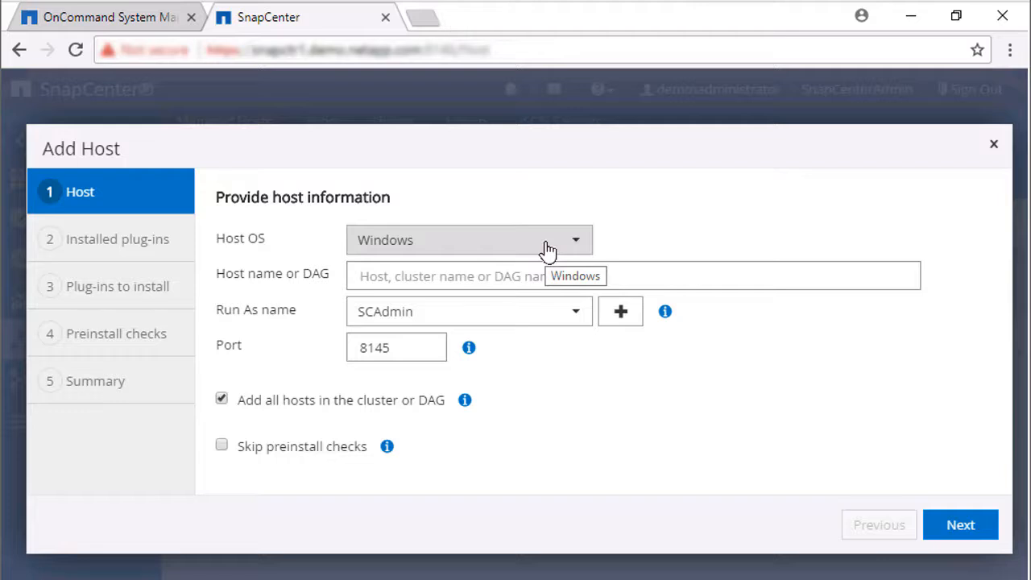
left_click(603, 279)
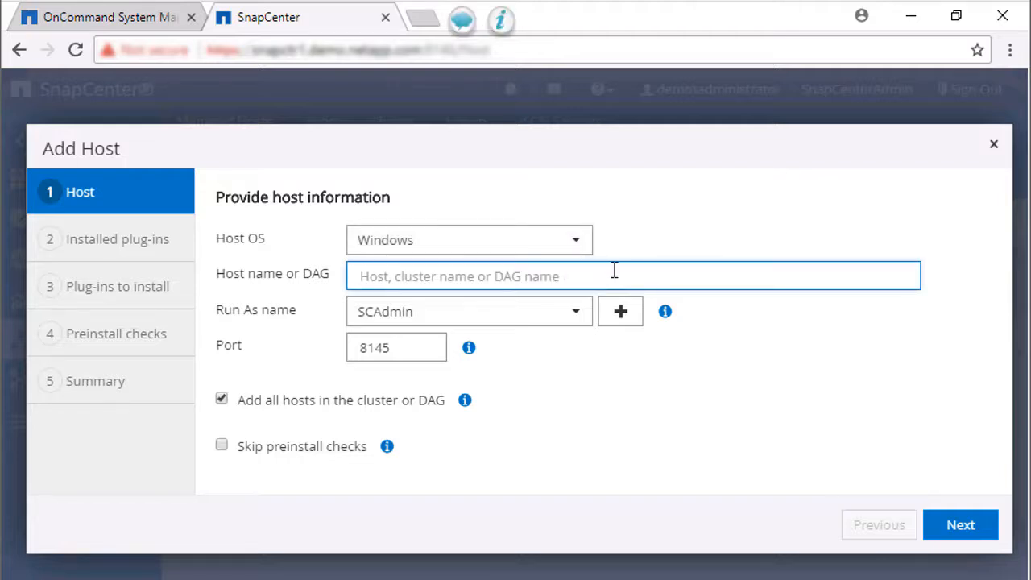
type("Snap")
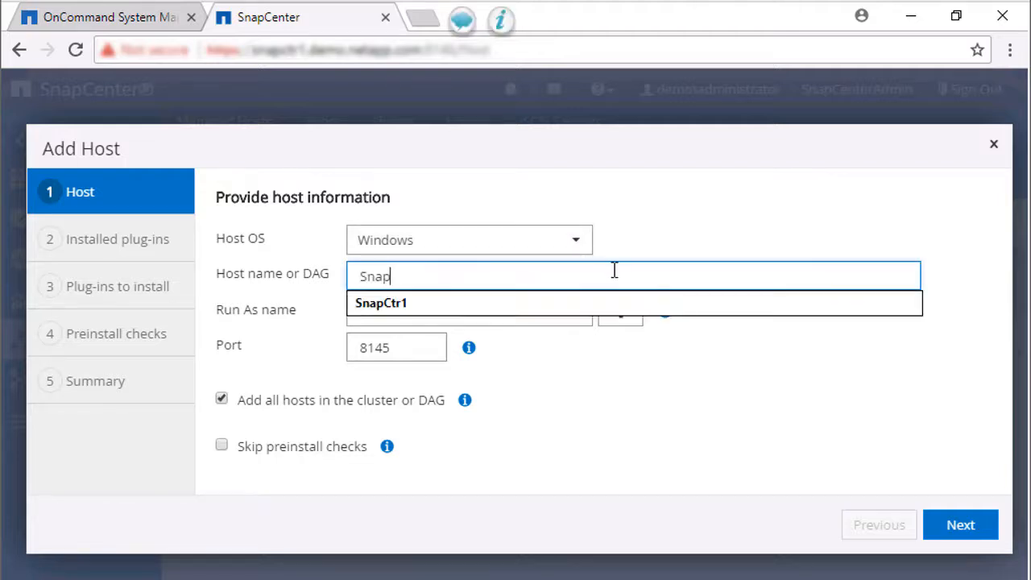
left_click(588, 308)
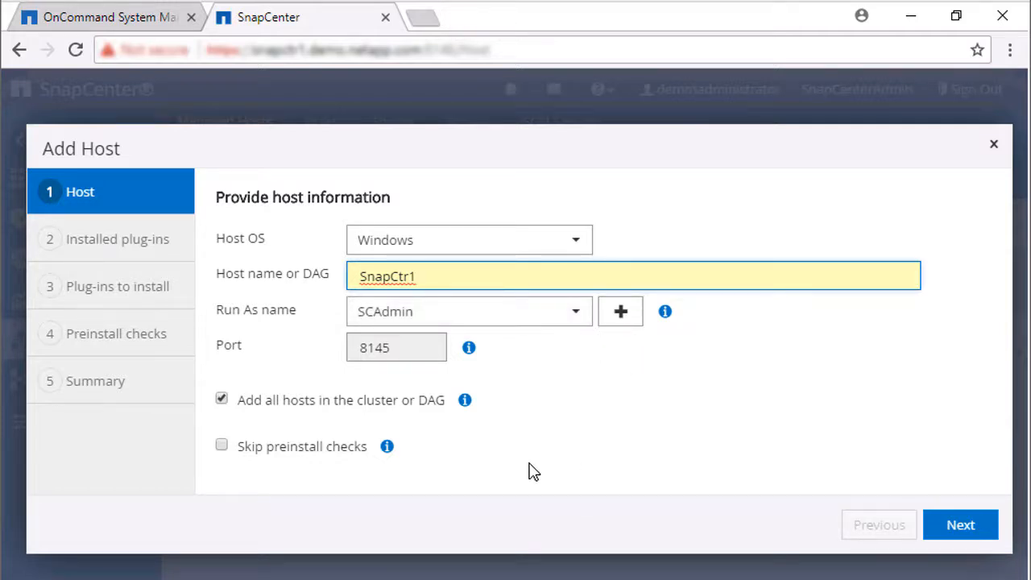
Accept the SnapCenter Plug-ins Package 4.0 for Windows, pass prechecks, and finish adding SnapCtr1
left_click(967, 534)
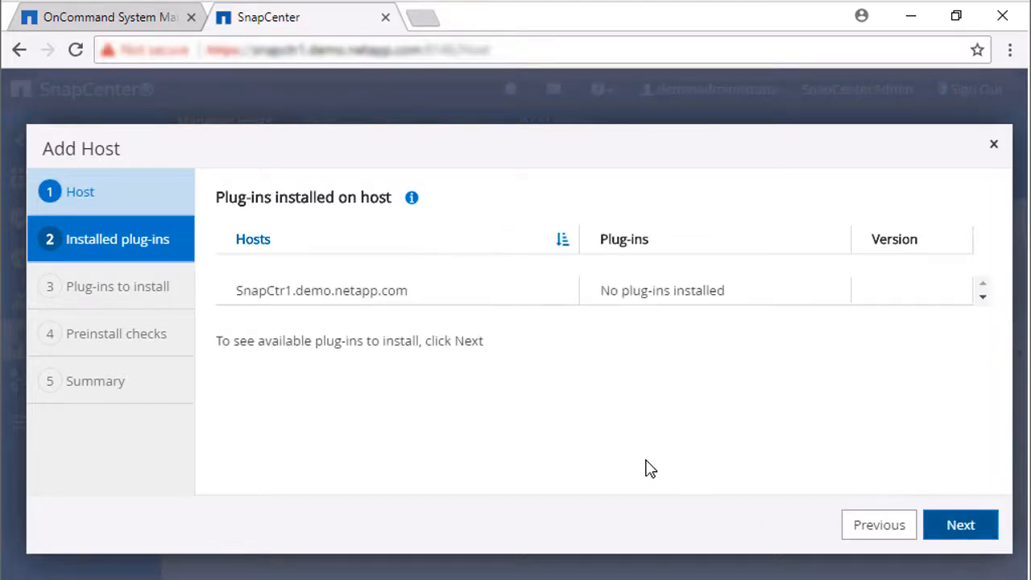
left_click(970, 529)
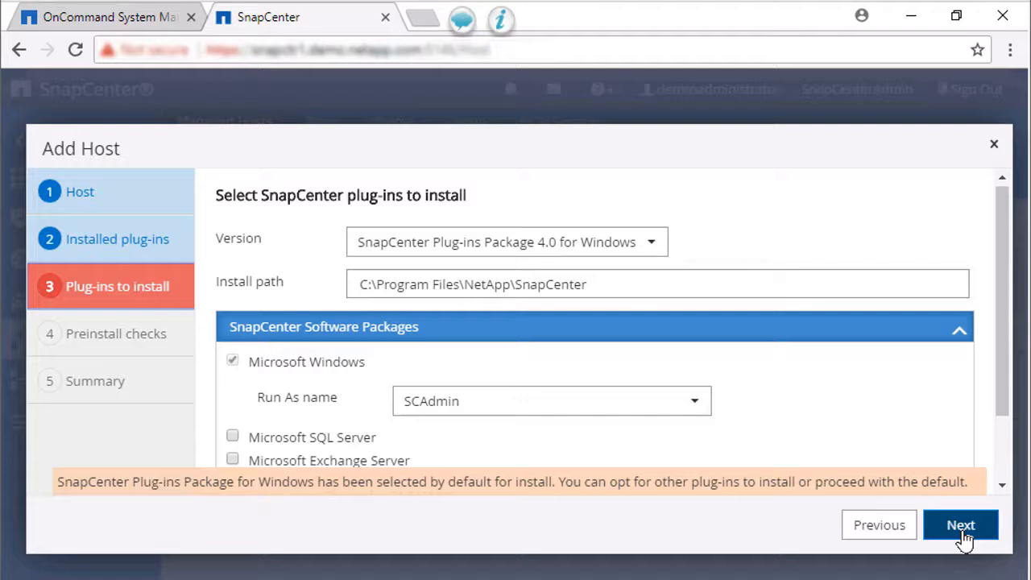
left_click(961, 526)
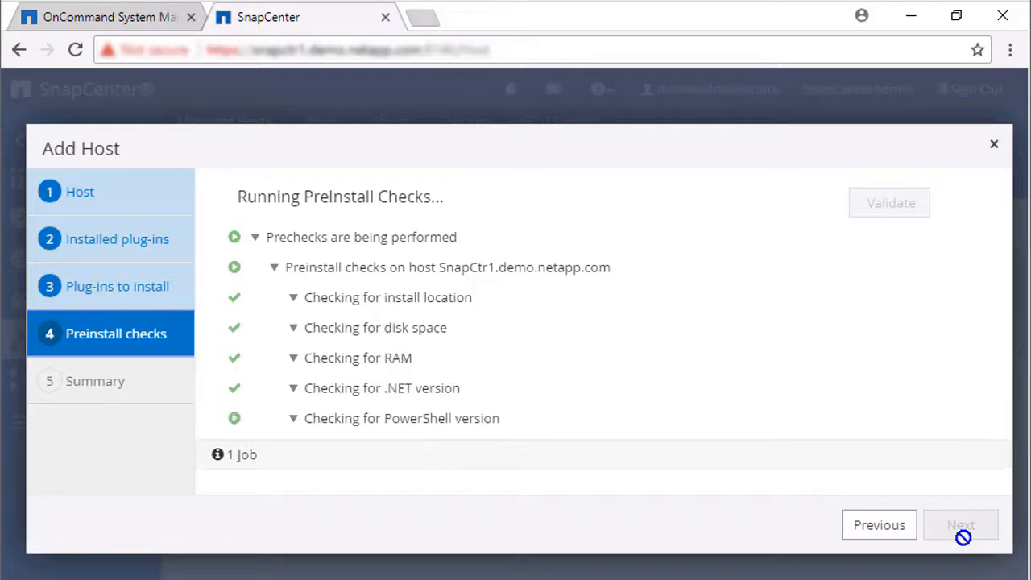
left_click(964, 533)
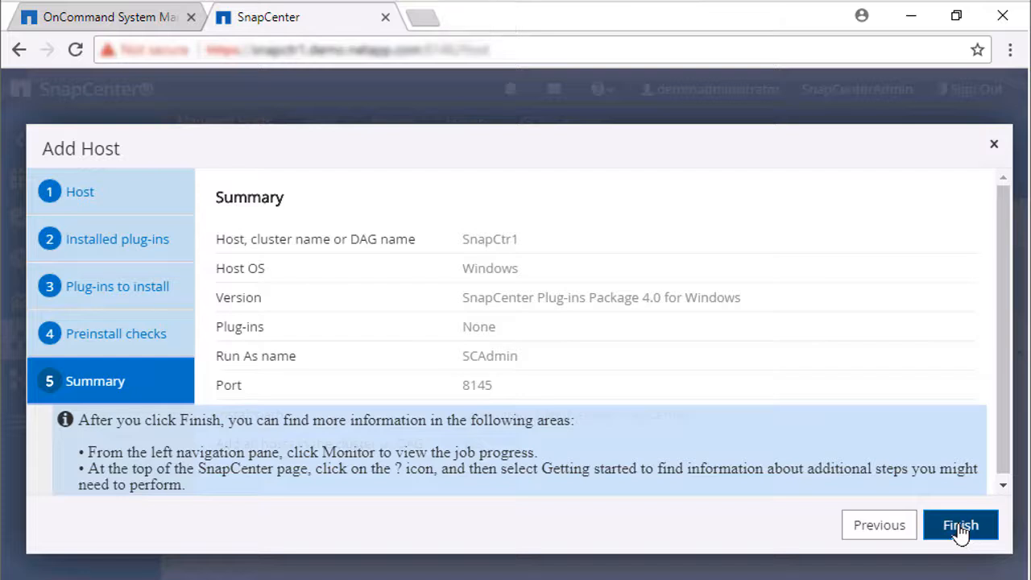
left_click(965, 528)
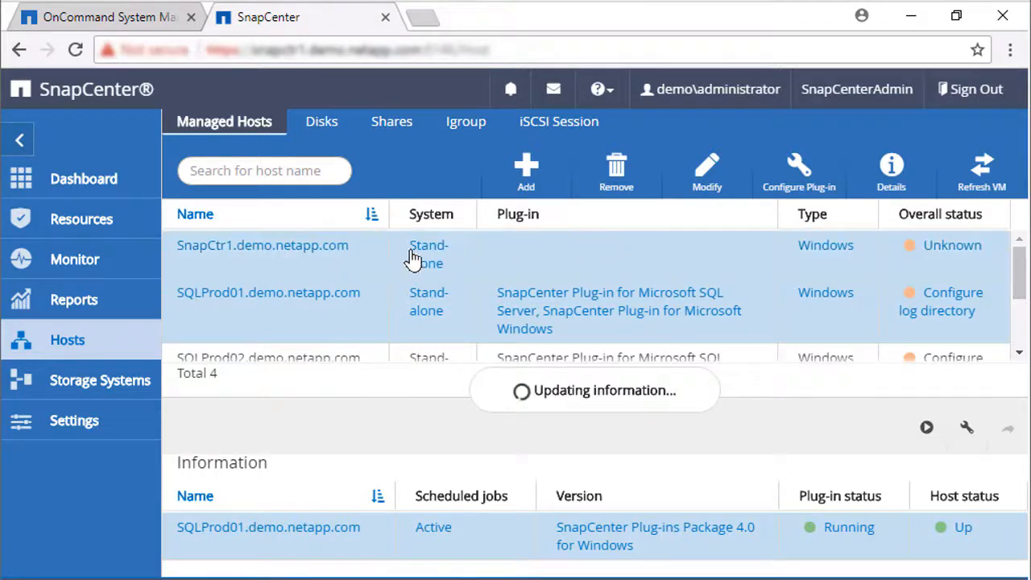
left_click(585, 254)
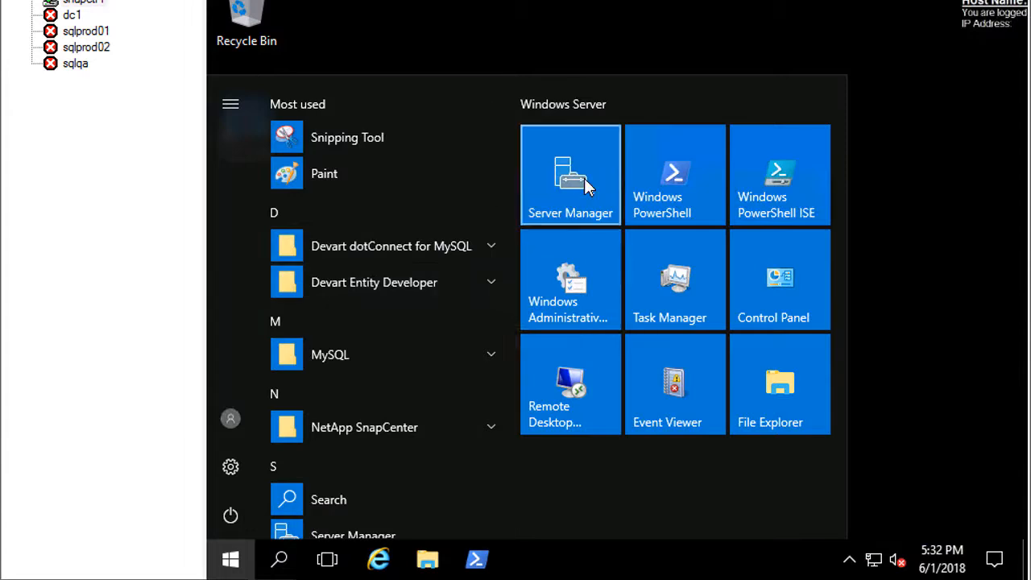
Start the Microsoft iSCSI Initiator Service from Server Manager's Services console, then close it
left_click(584, 178)
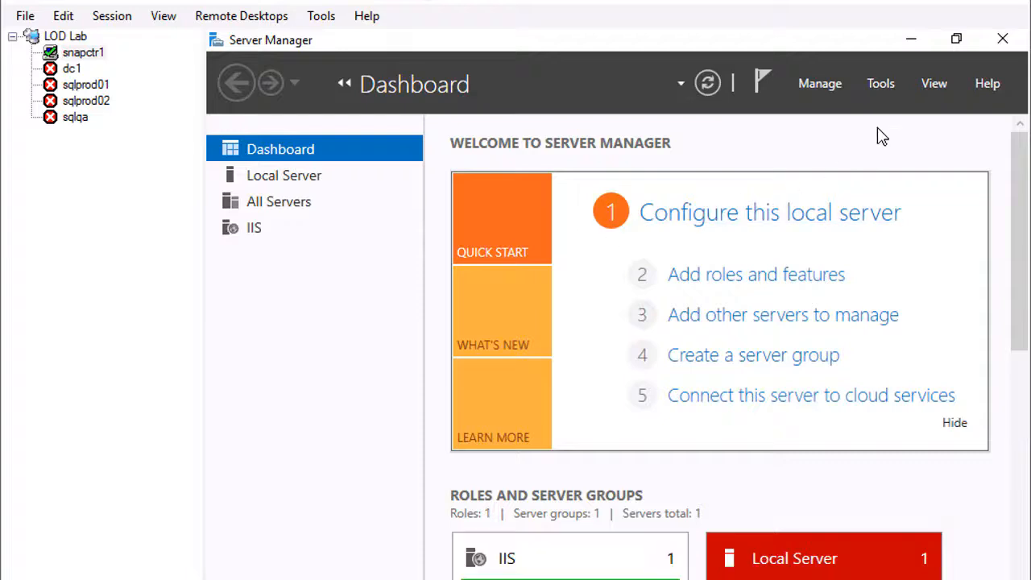
left_click(882, 83)
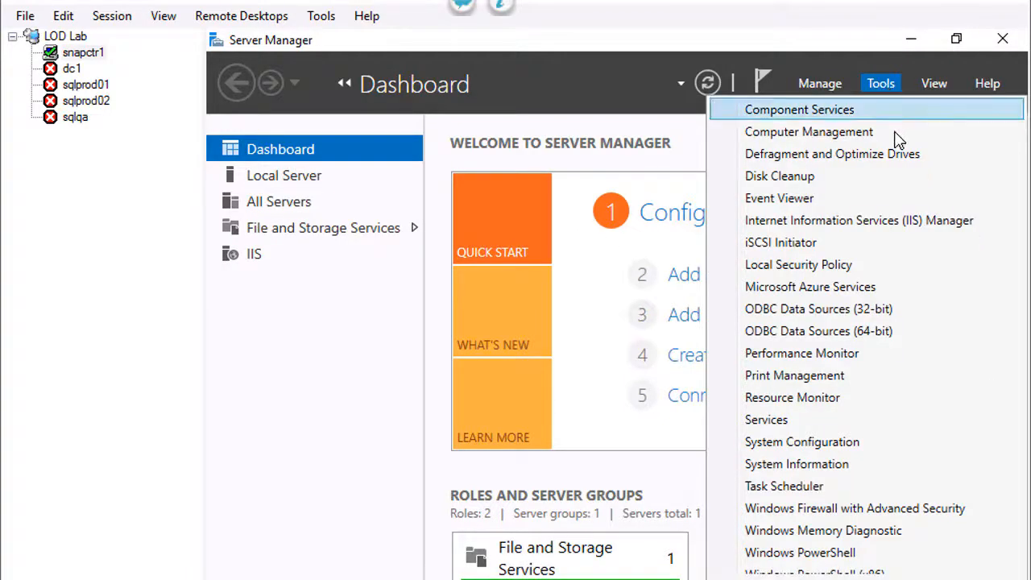
left_click(795, 421)
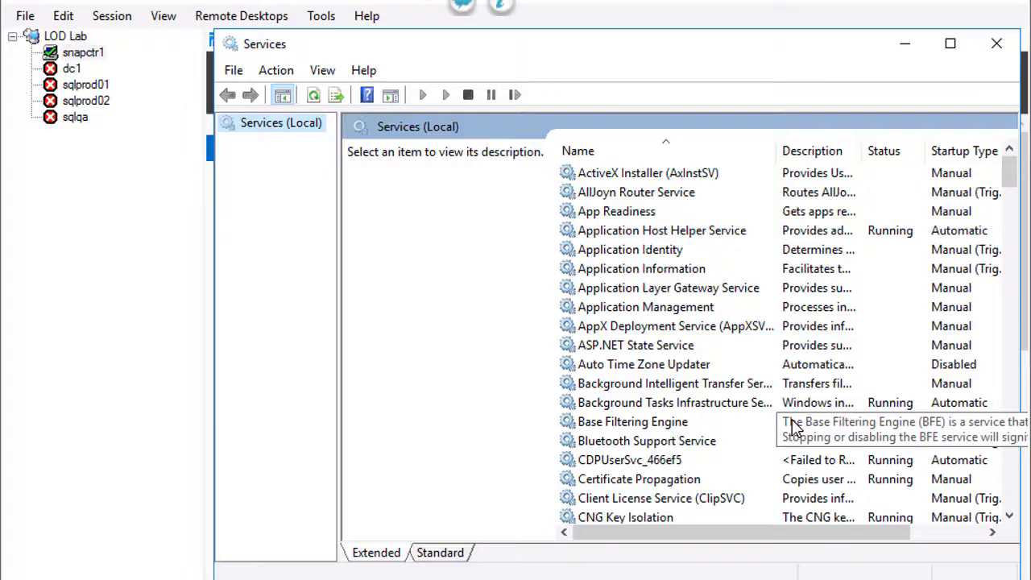
left_click_drag(1008, 175, 1013, 295)
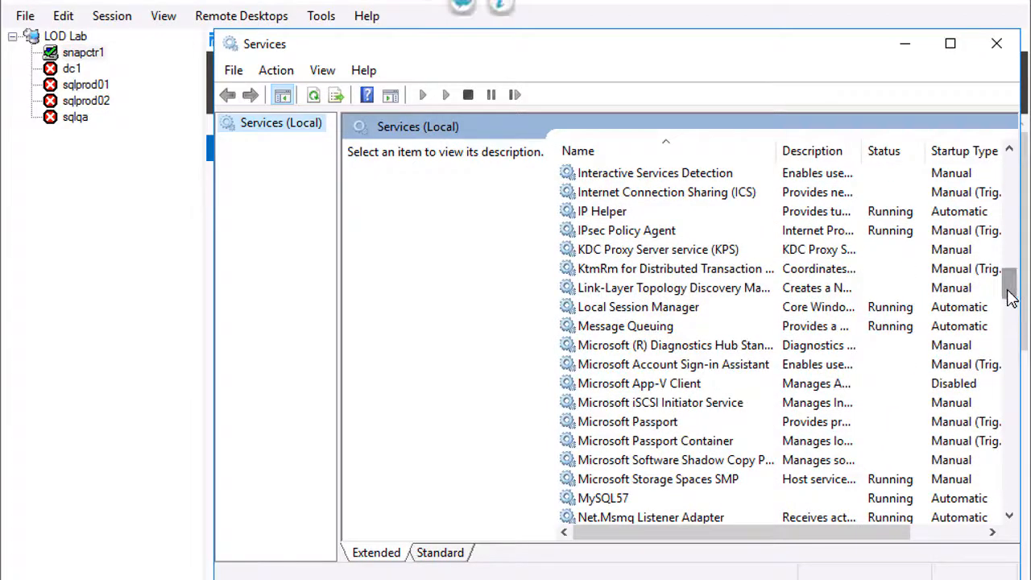
left_click(709, 409)
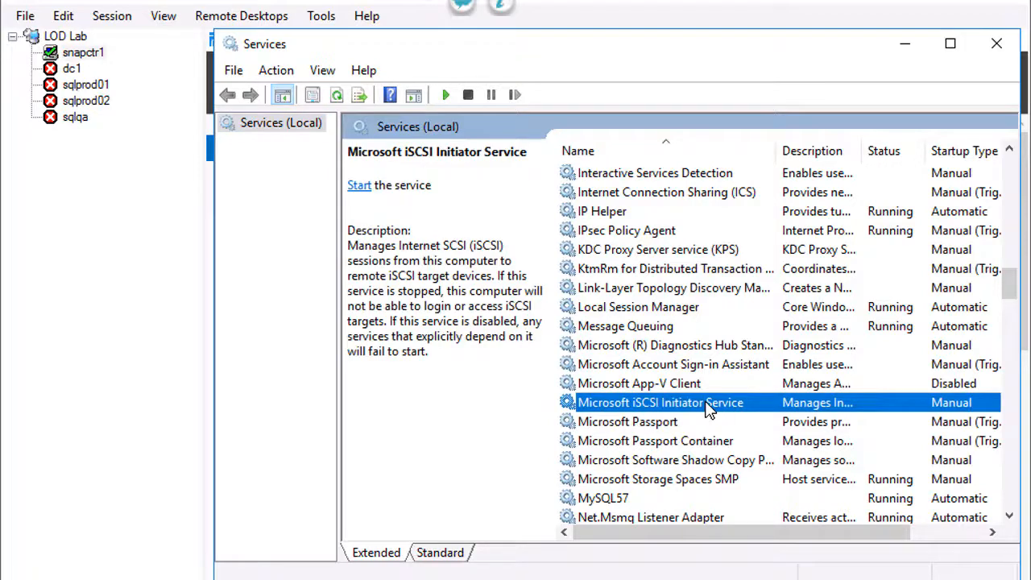
left_click(358, 186)
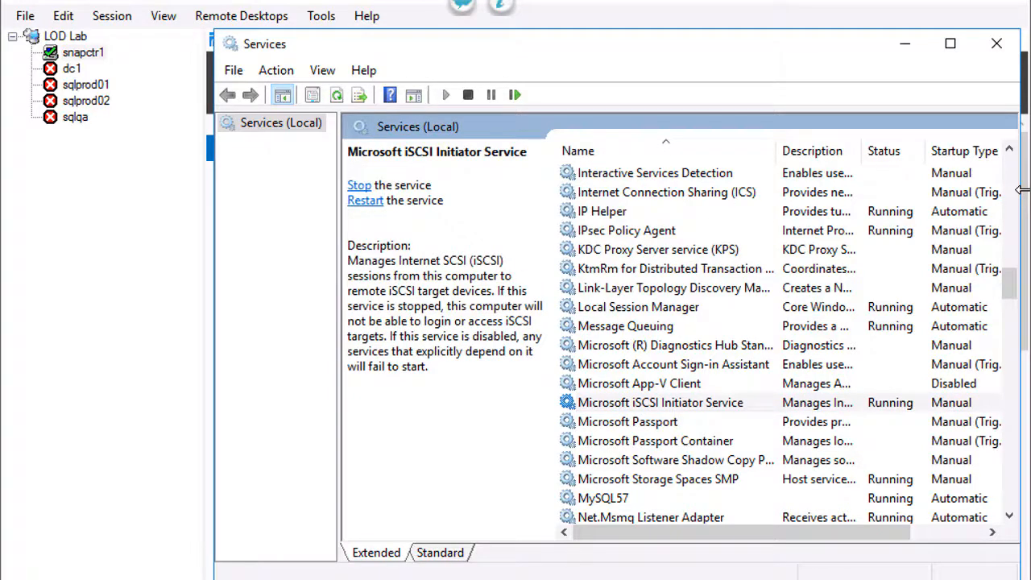
left_click(1004, 50)
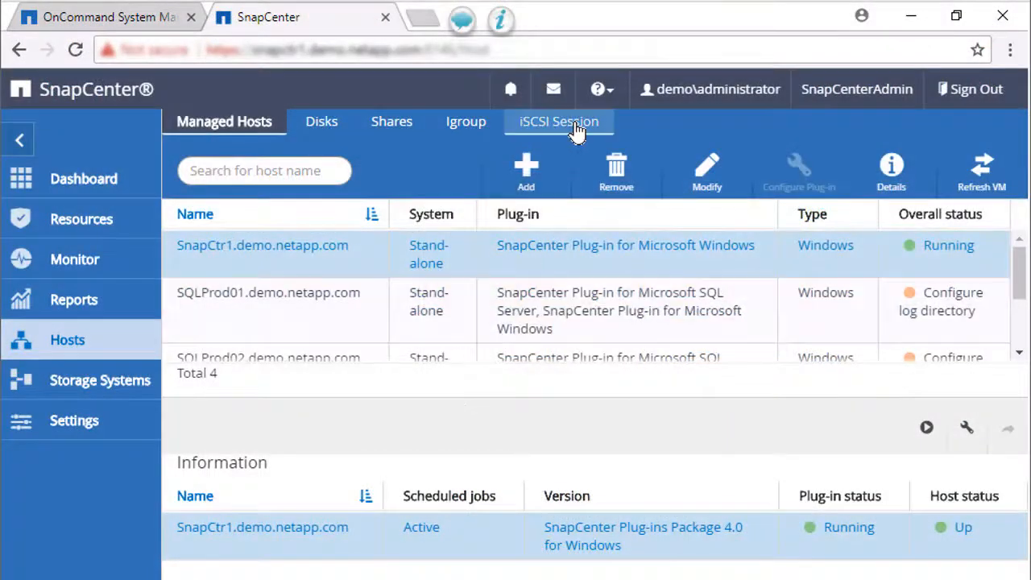
On the iSCSI Session page, select SVM 192.168.0.139 and host SnapCtr1.demo.netapp.com
left_click(569, 129)
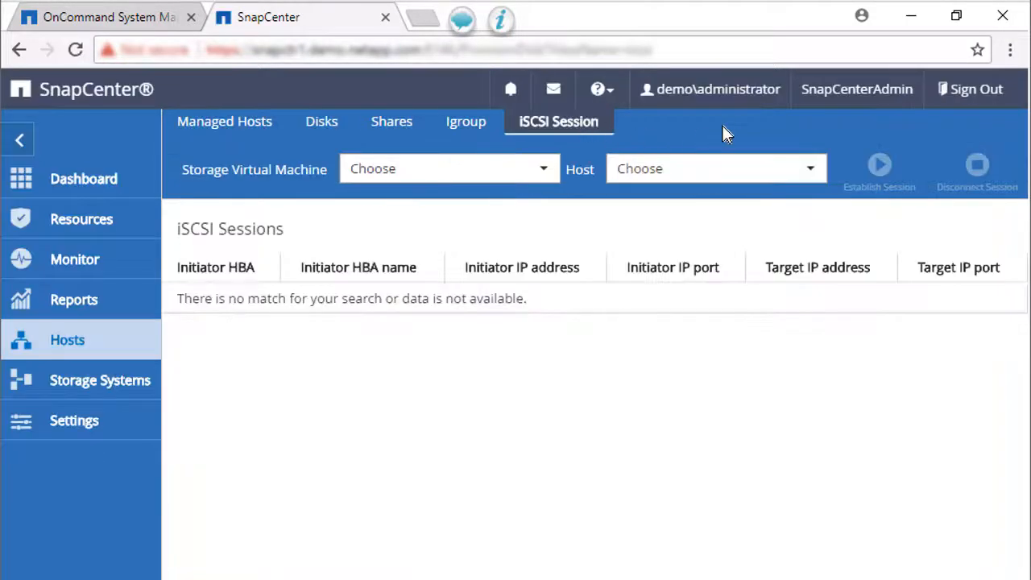
left_click(545, 172)
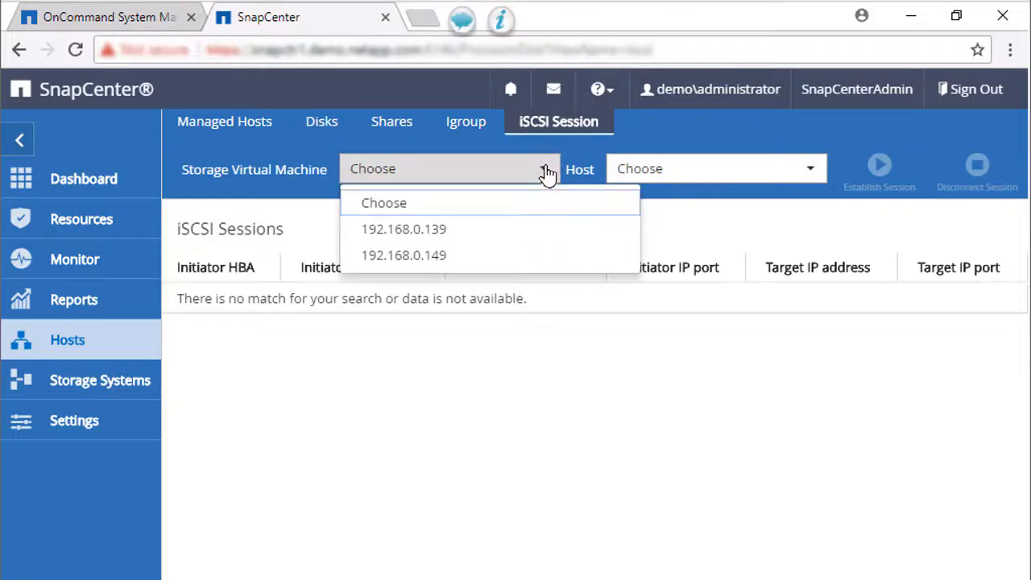
left_click(449, 232)
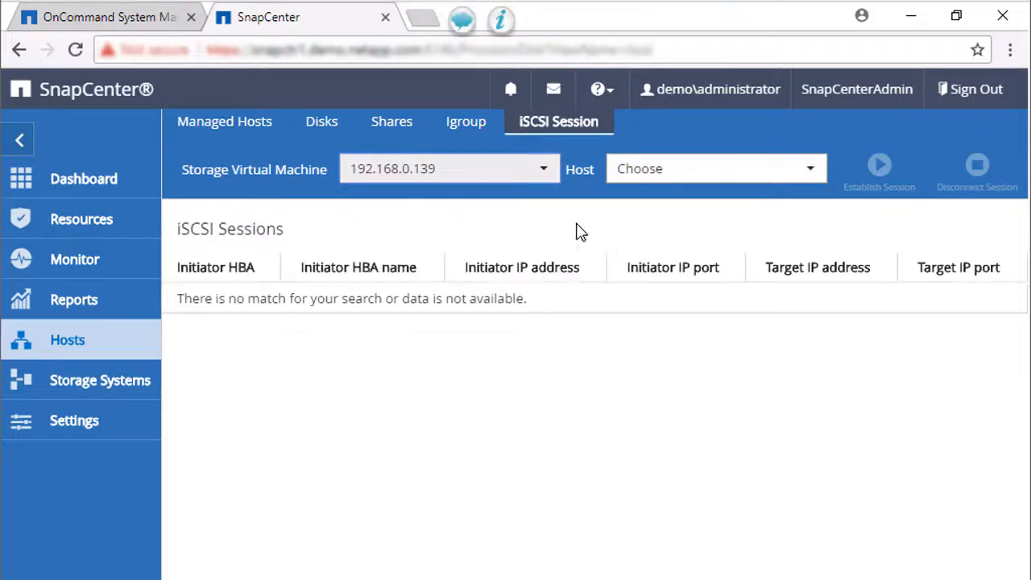
left_click(812, 170)
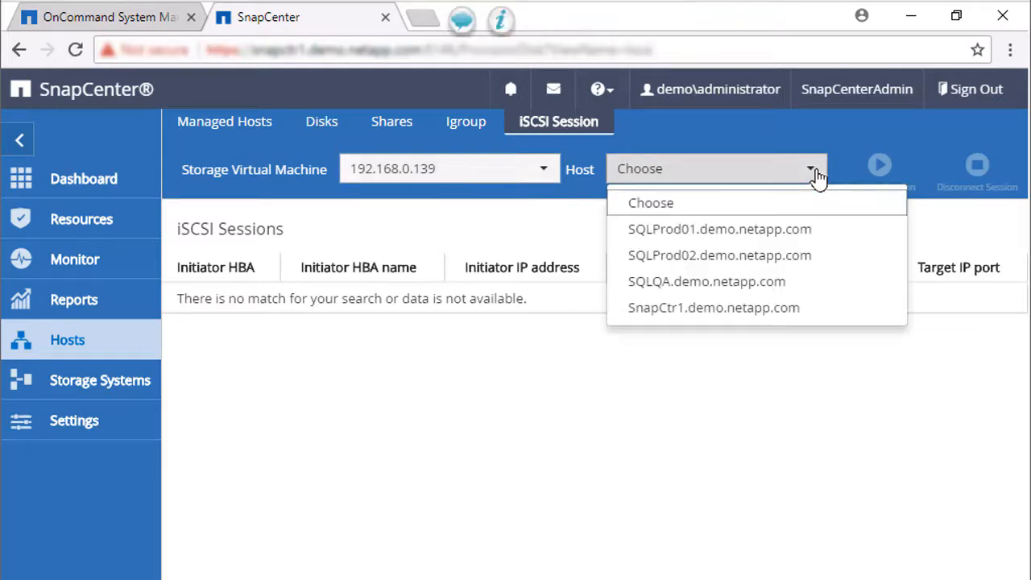
left_click(743, 310)
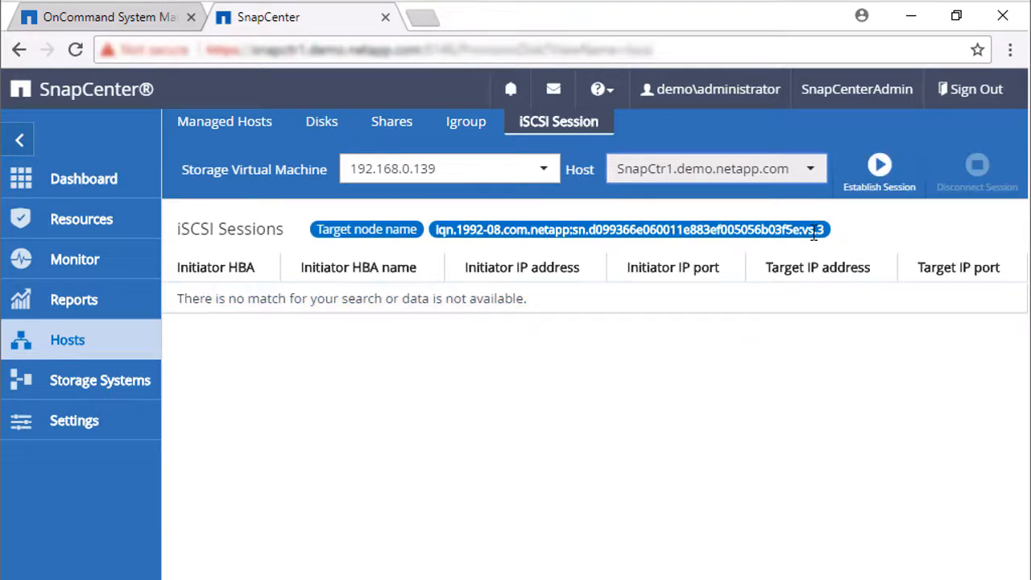
Establish the iSCSI session using target portal address 192.168.0.131
left_click(881, 167)
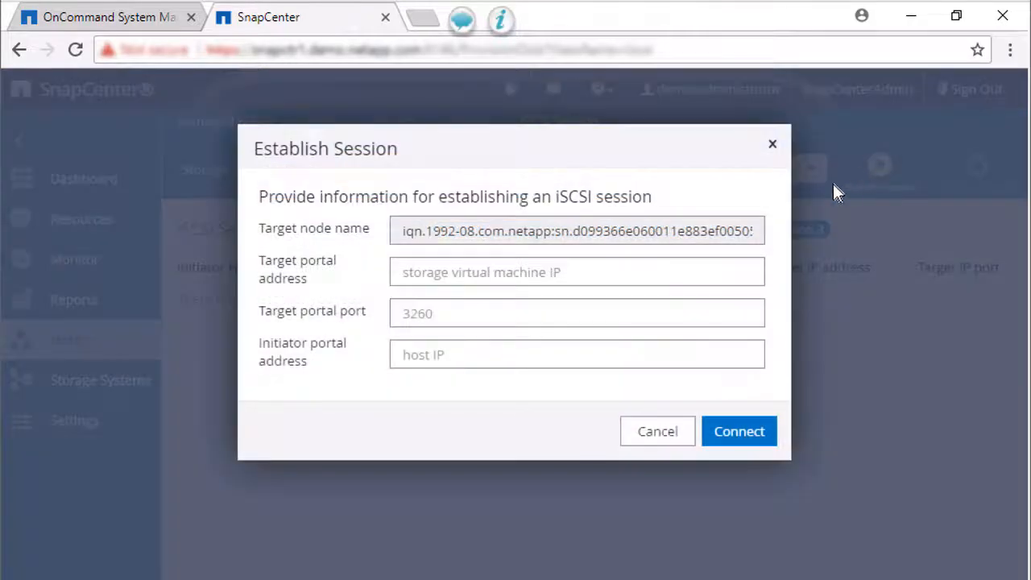
left_click(668, 273)
type("192.168.0.131")
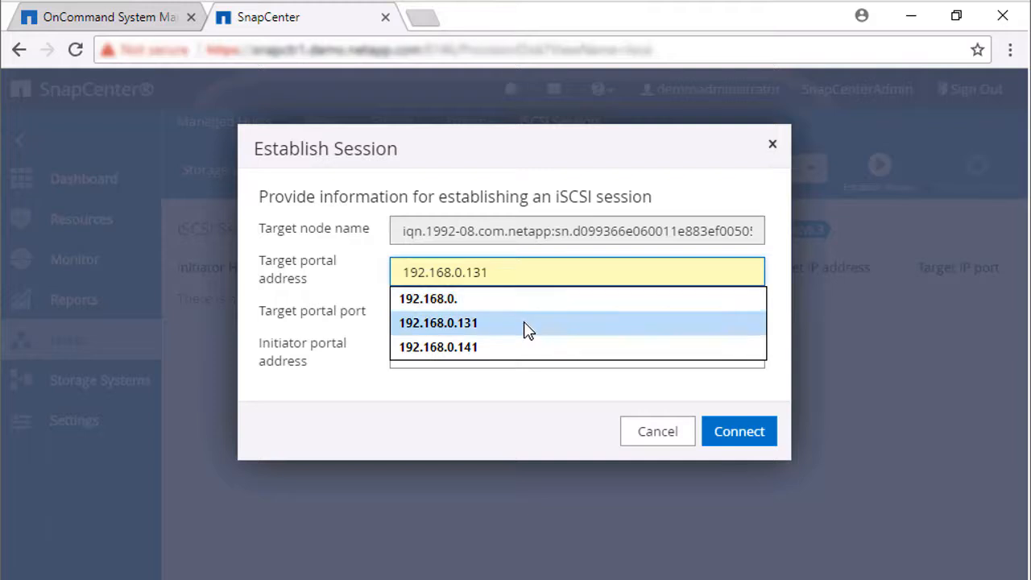
left_click(527, 326)
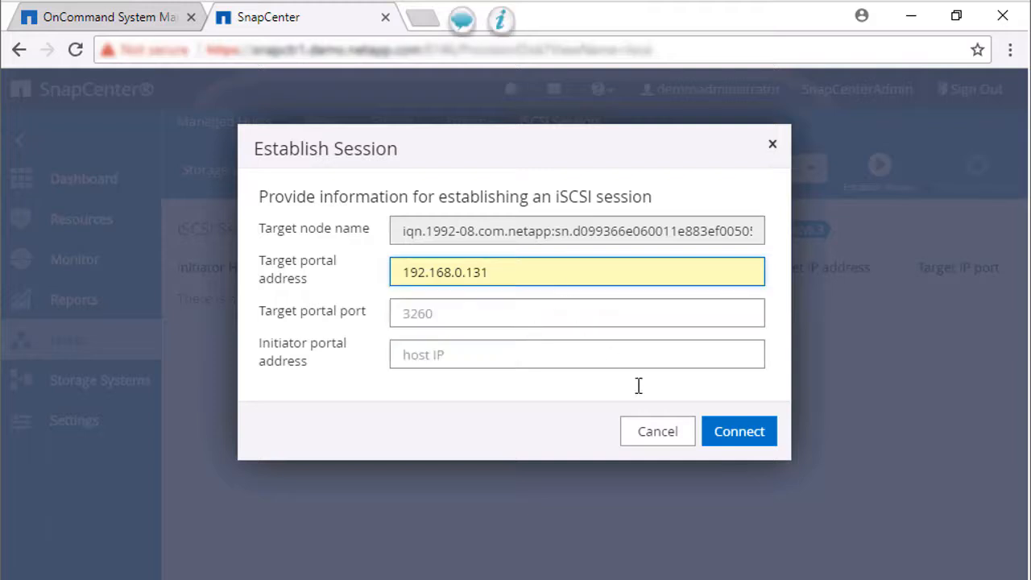
left_click(739, 433)
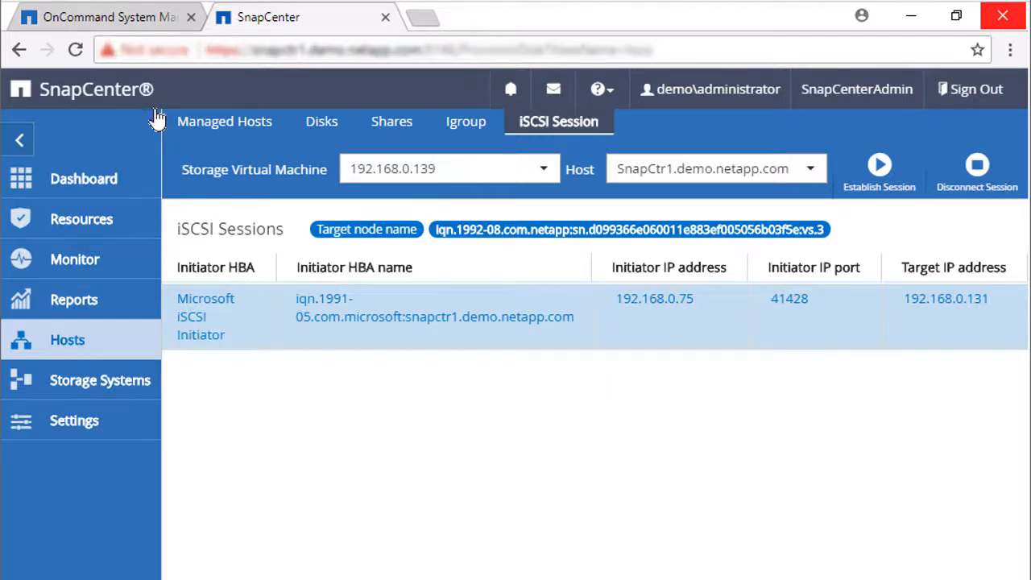
left_click(138, 23)
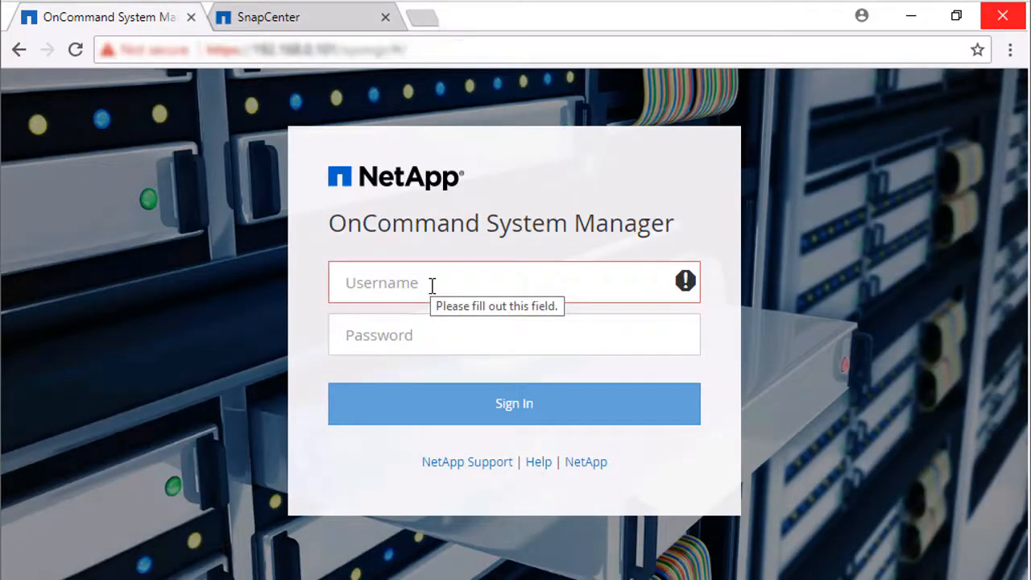
Sign in to OnCommand System Manager with the admin account and its password
type("admin")
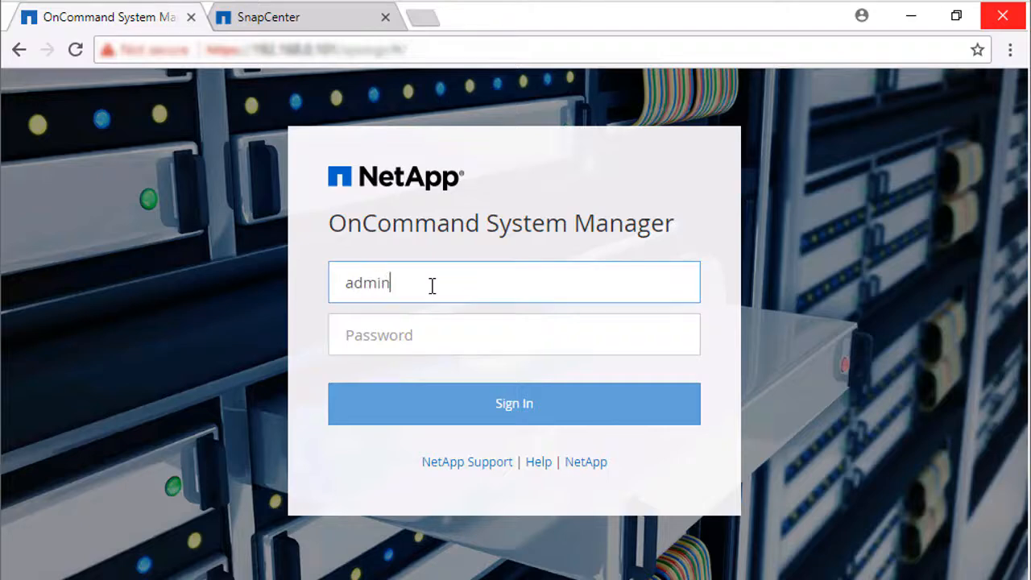
left_click(406, 338)
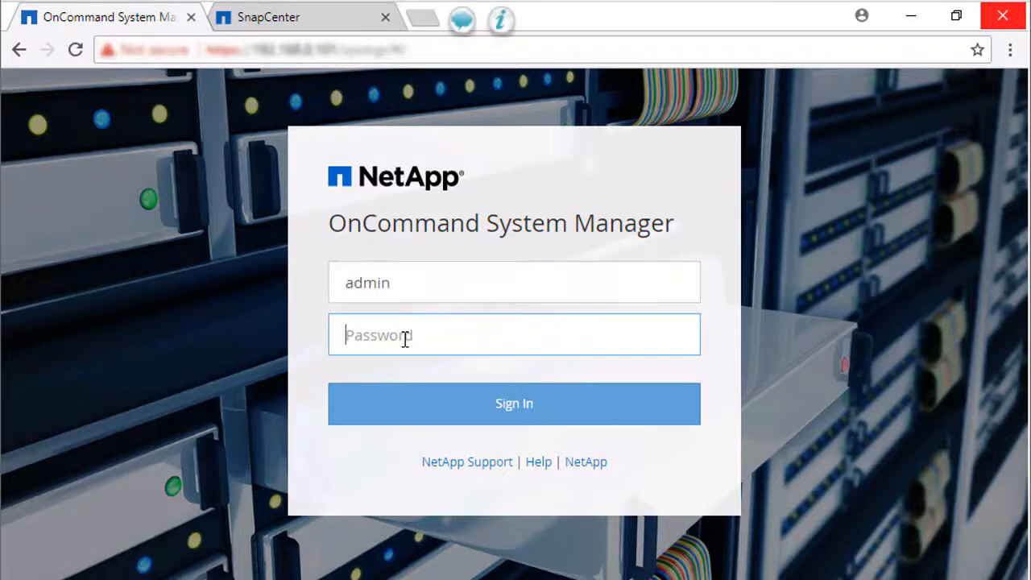
type("•••")
left_click(495, 405)
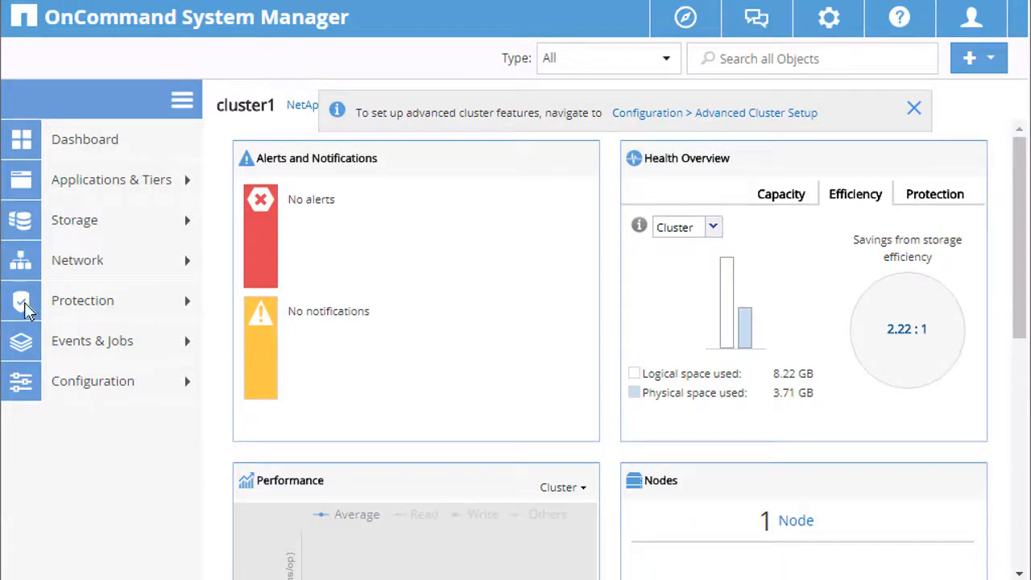
Go to Storage > Volumes and open the Create options
left_click(80, 226)
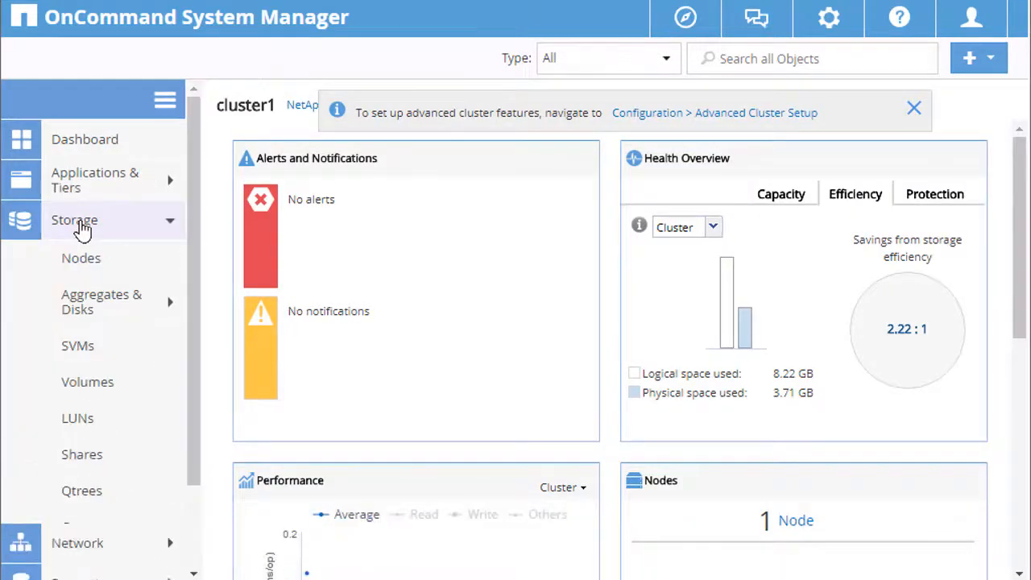
left_click(102, 394)
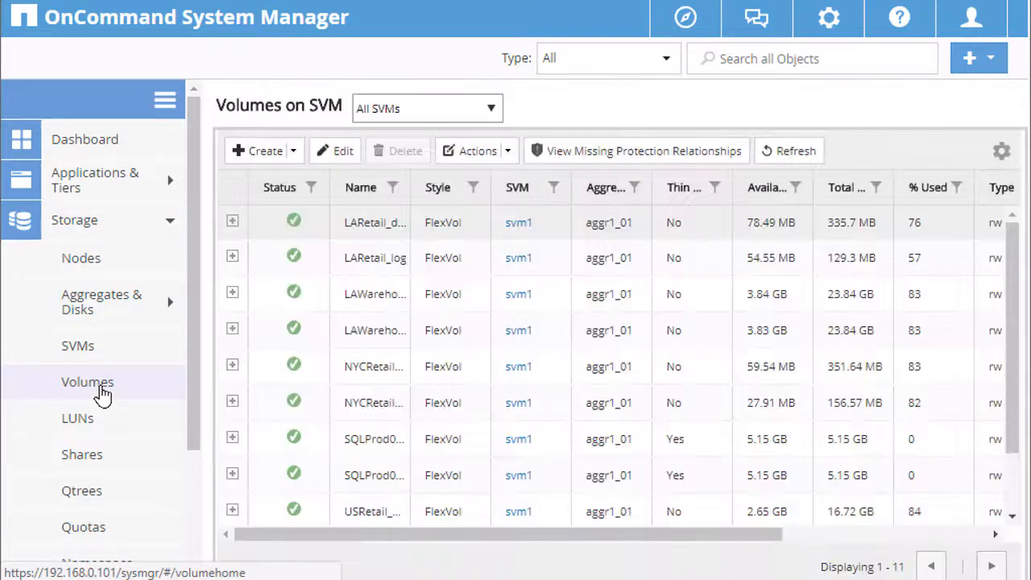
left_click(290, 154)
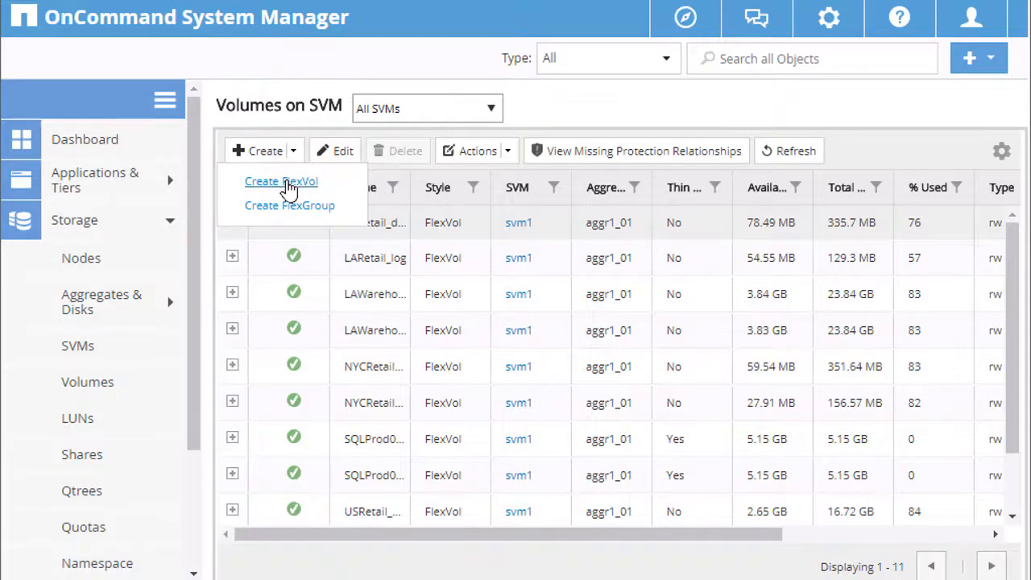
Start a FlexVol on svm1 and name it SC_repo_backups
left_click(284, 183)
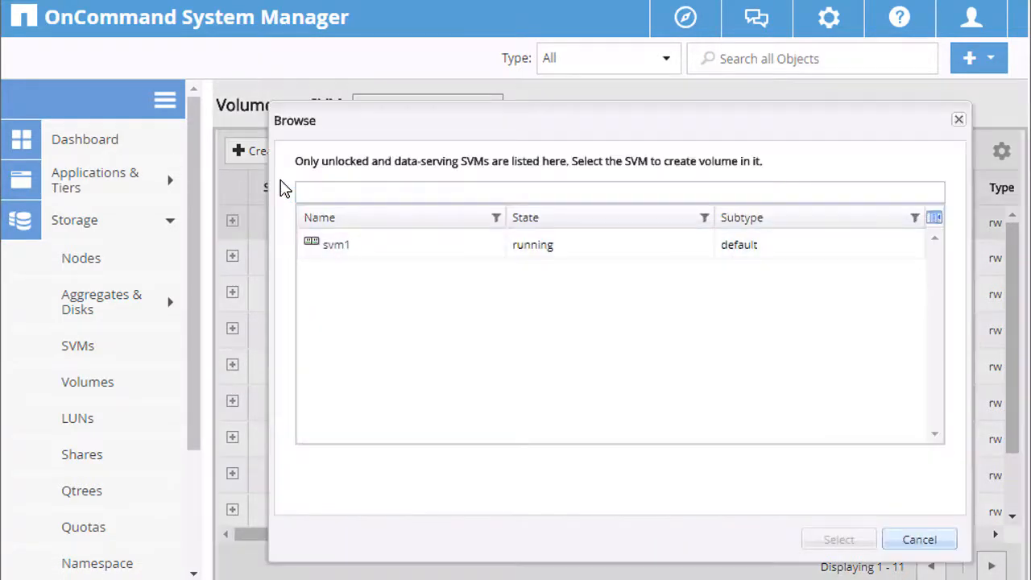
left_click(426, 254)
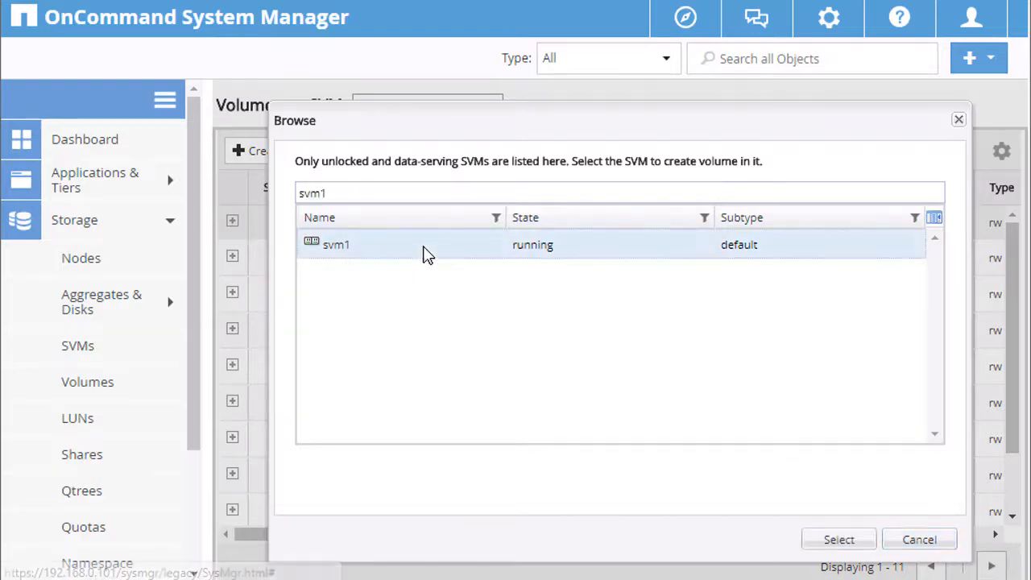
left_click(850, 546)
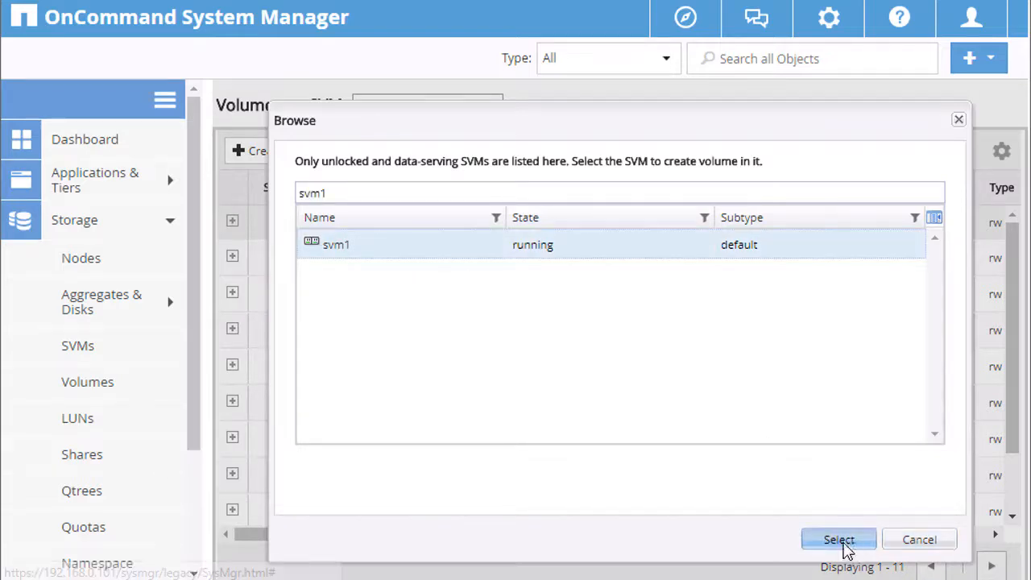
left_click_drag(580, 178, 407, 197)
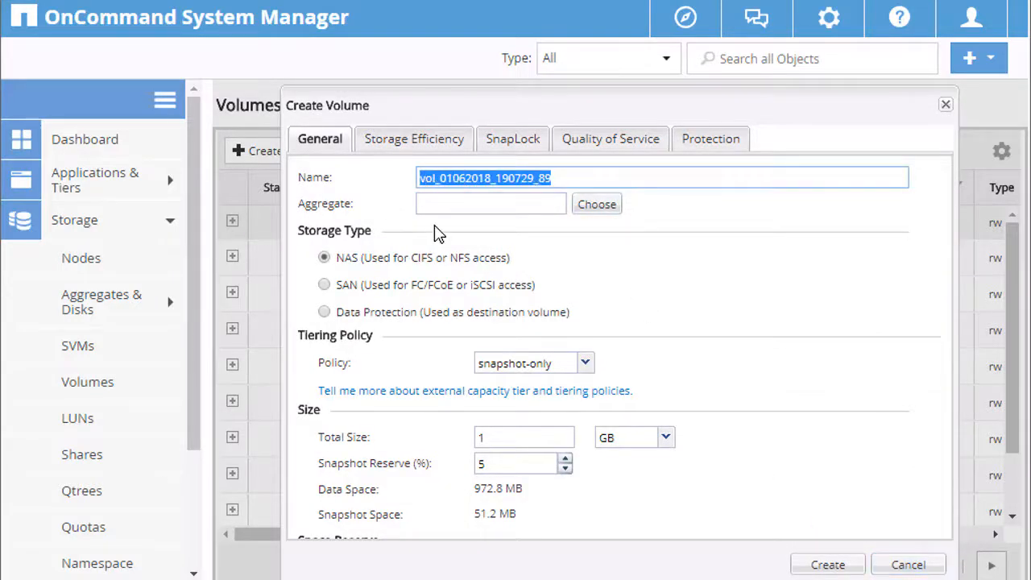
key("BackSpace")
type("SC_repo_backups")
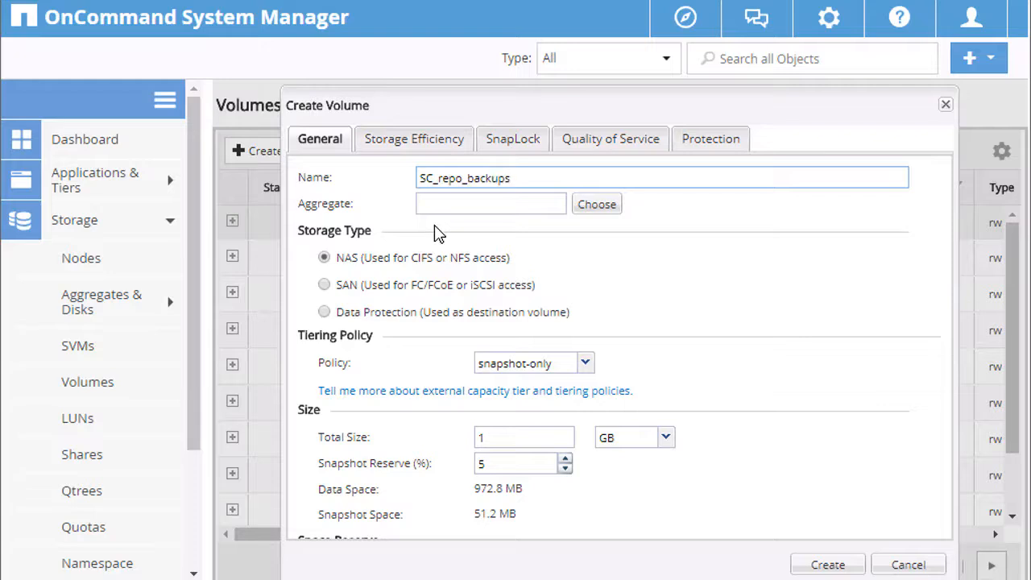
Place the volume on aggr1_01 with a 50 GB total size and create it
left_click(597, 203)
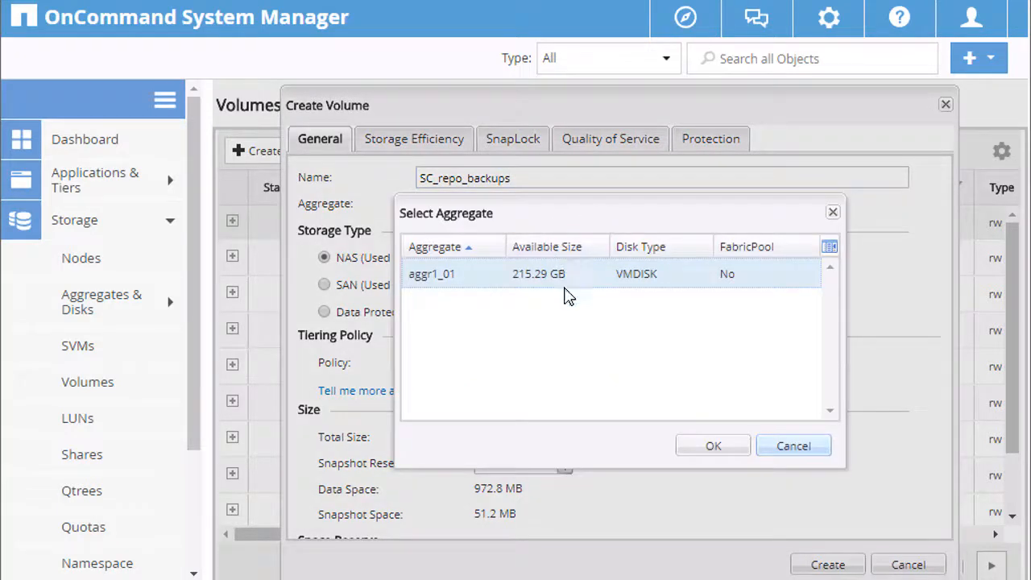
left_click(714, 446)
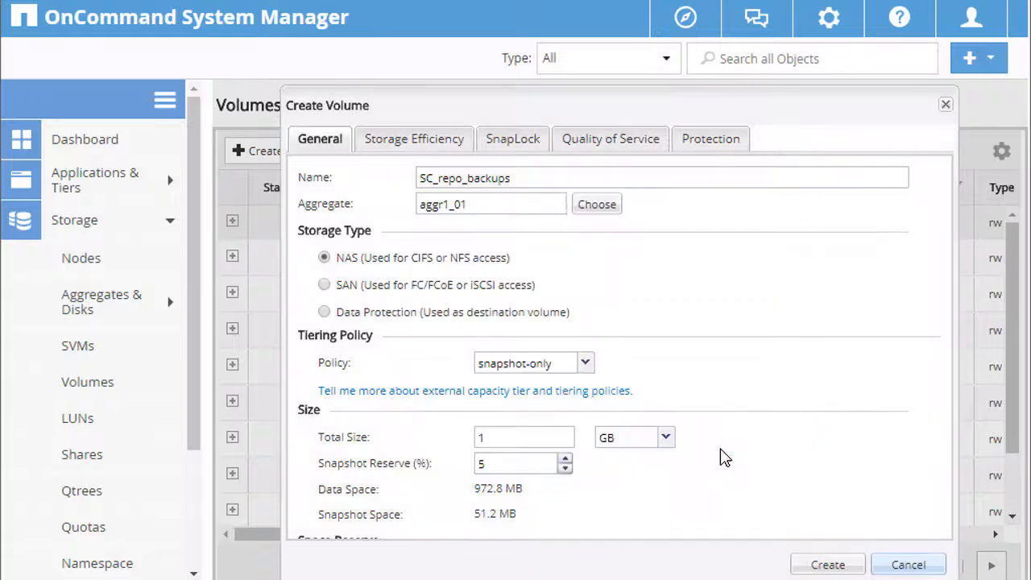
double_click(508, 437)
type("50")
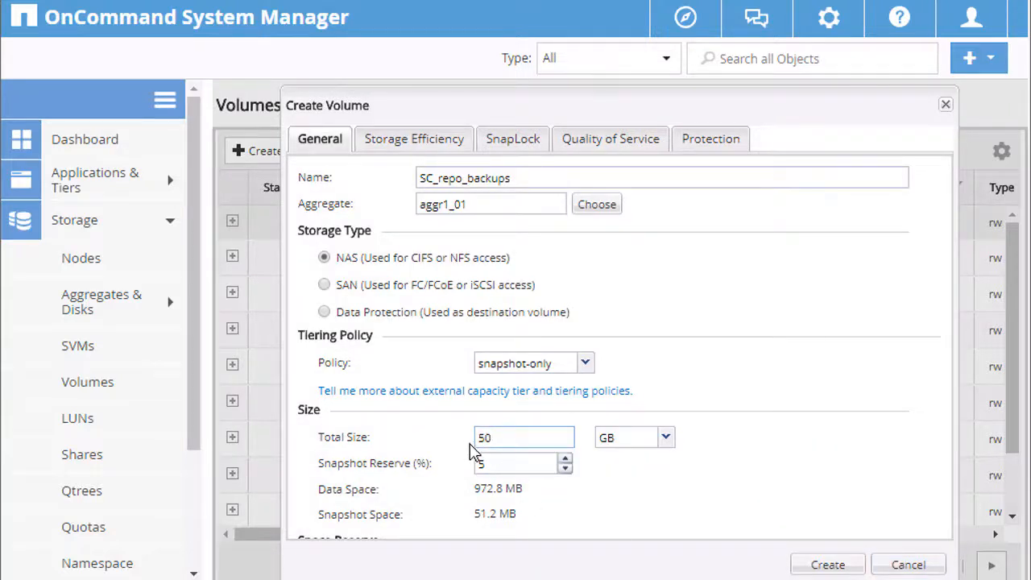
left_click(828, 565)
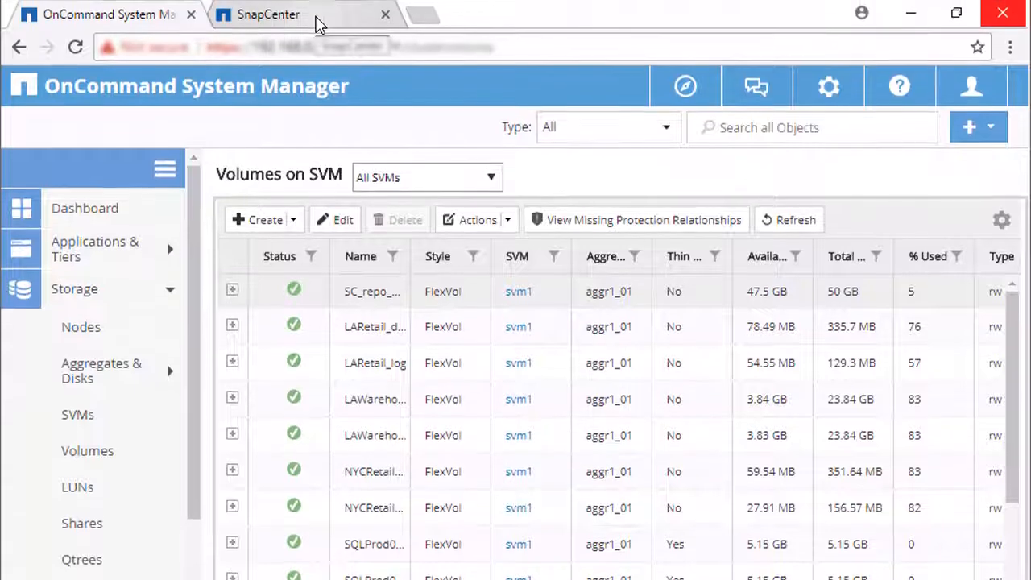
Back in SnapCenter, view the Disks page for host SnapCtr1.demo.netapp.com
left_click(317, 26)
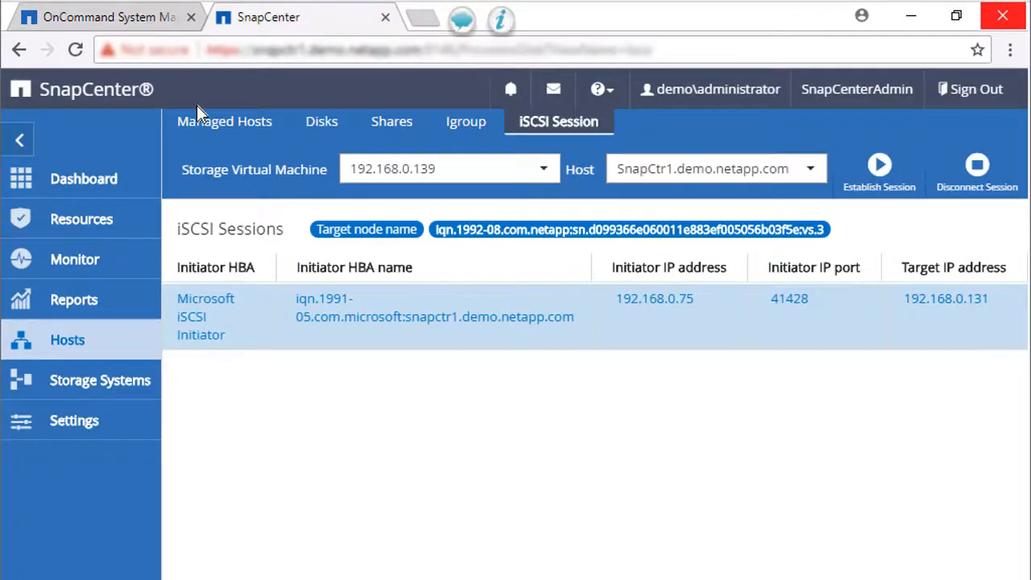
left_click(63, 349)
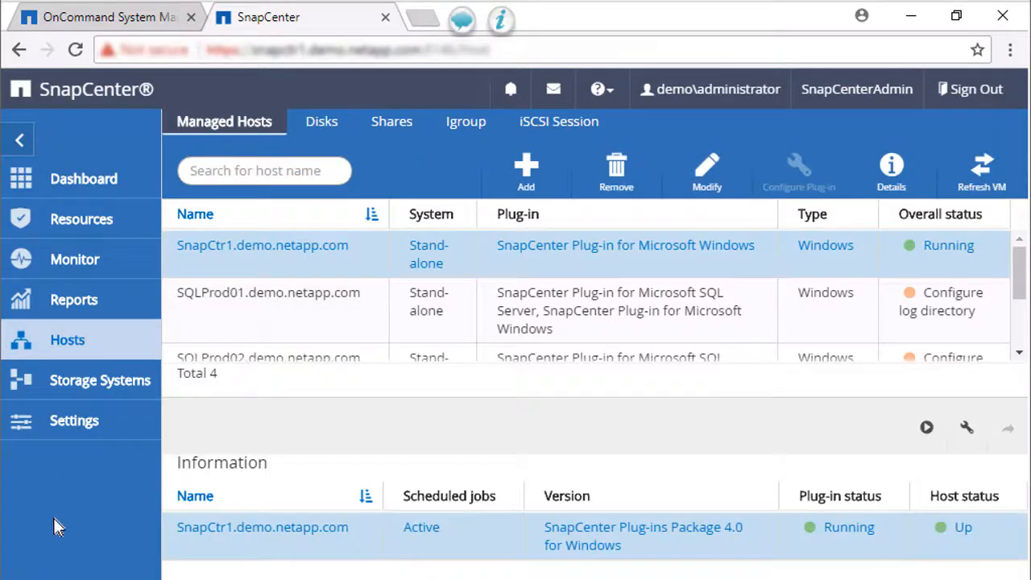
left_click(329, 122)
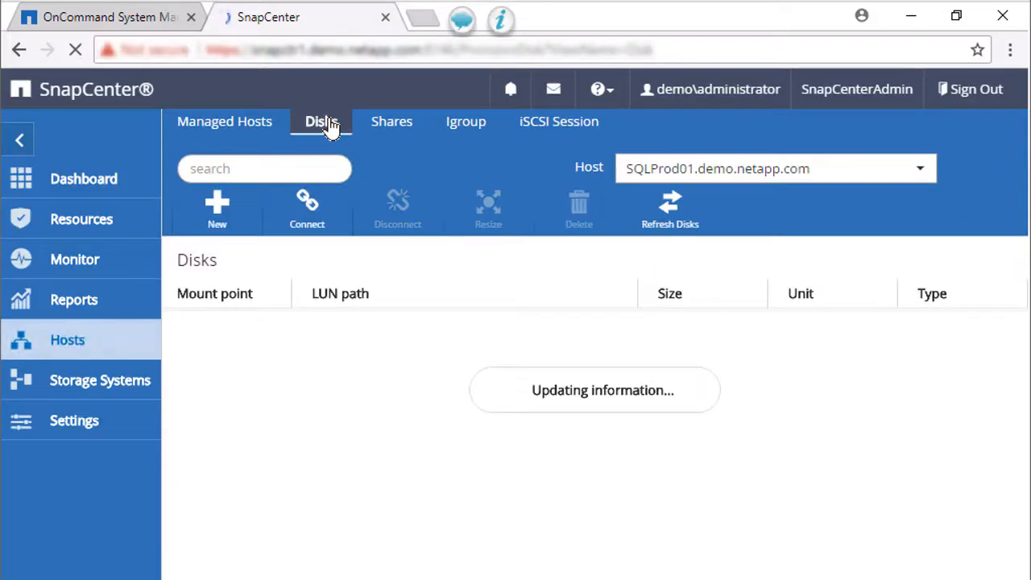
left_click(902, 173)
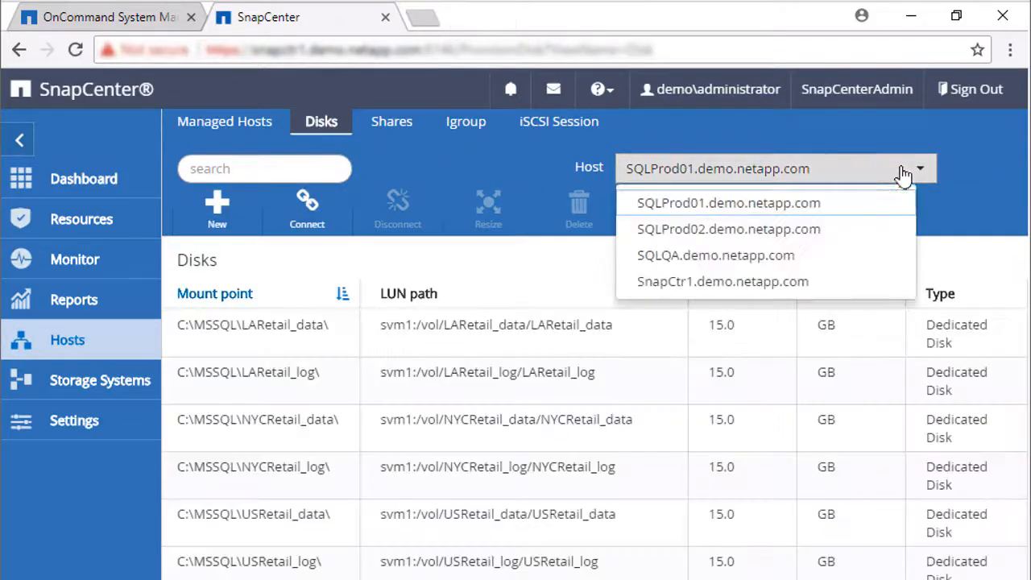
left_click(686, 282)
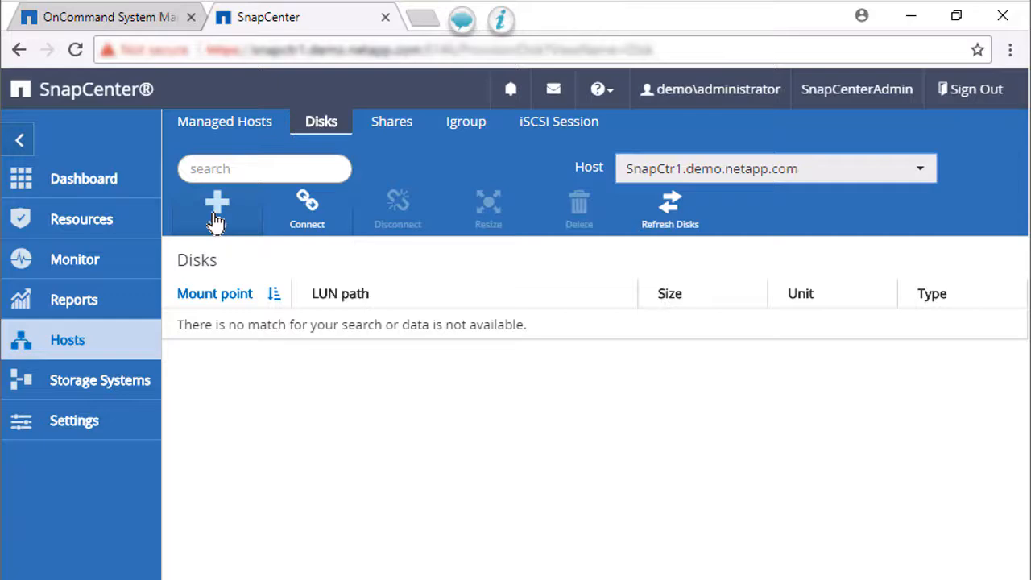
left_click(216, 209)
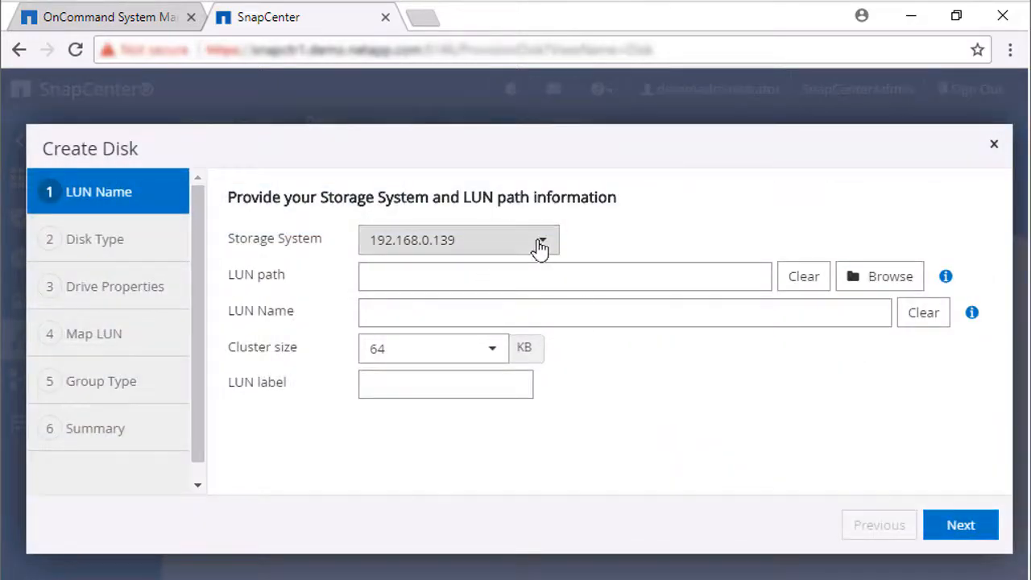
Set the new disk's LUN path to /SC_repo_backups and name the LUN repo_backups
left_click(880, 282)
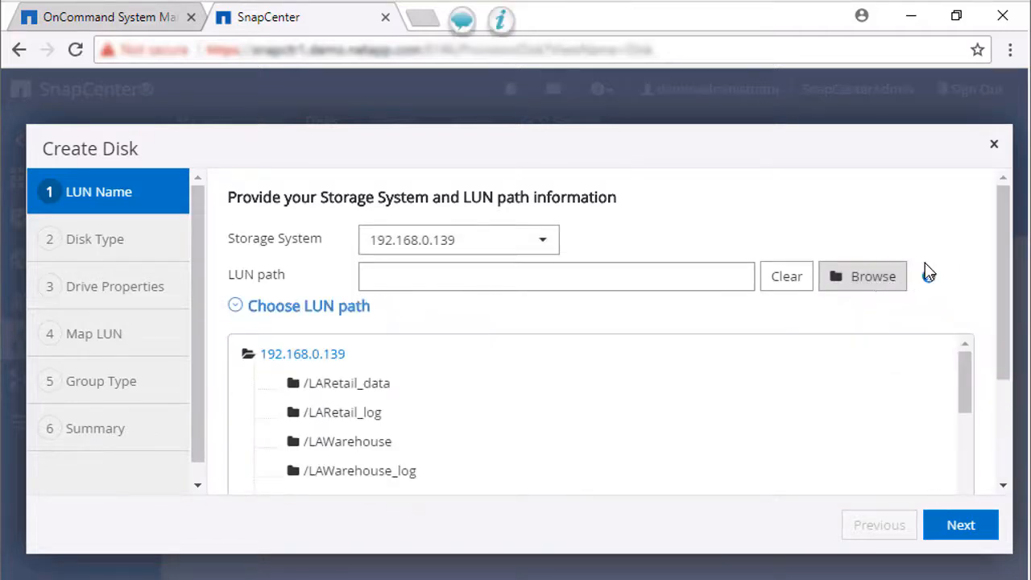
left_click_drag(1011, 254, 1019, 302)
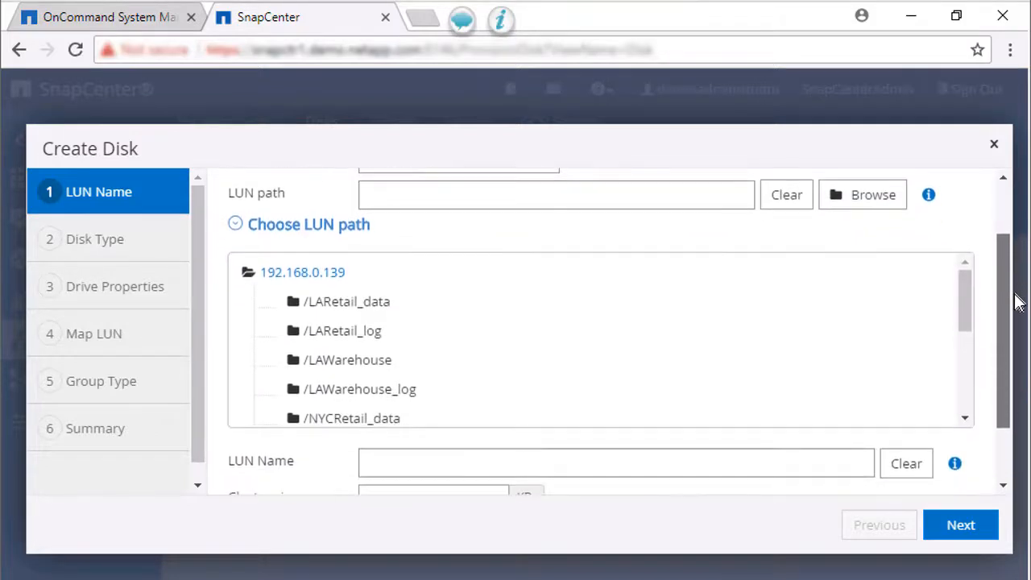
left_click_drag(972, 330, 983, 355)
left_click(369, 395)
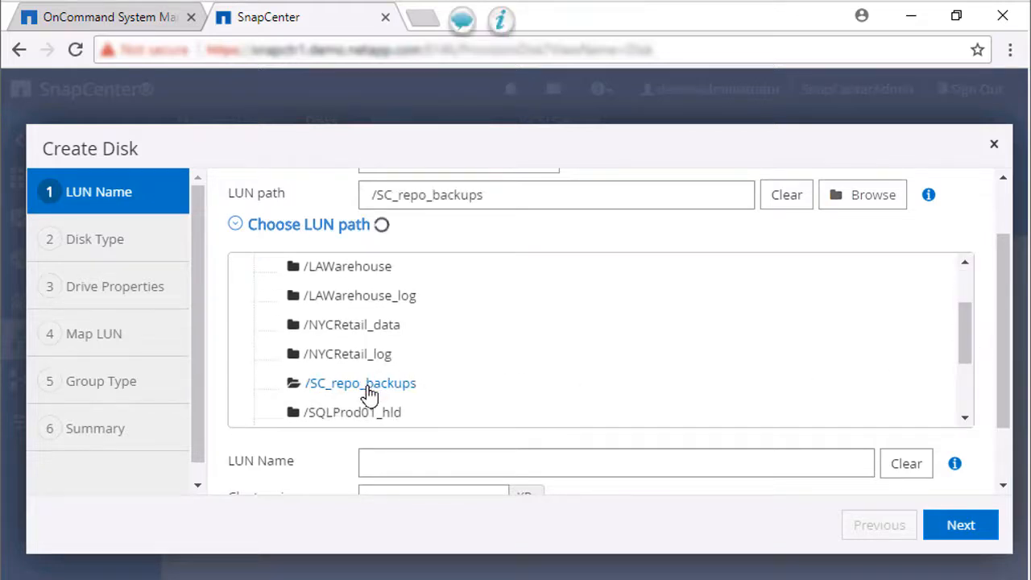
left_click(403, 464)
scroll(822, 427, "down", 2)
left_click(647, 393)
type("repo_backups")
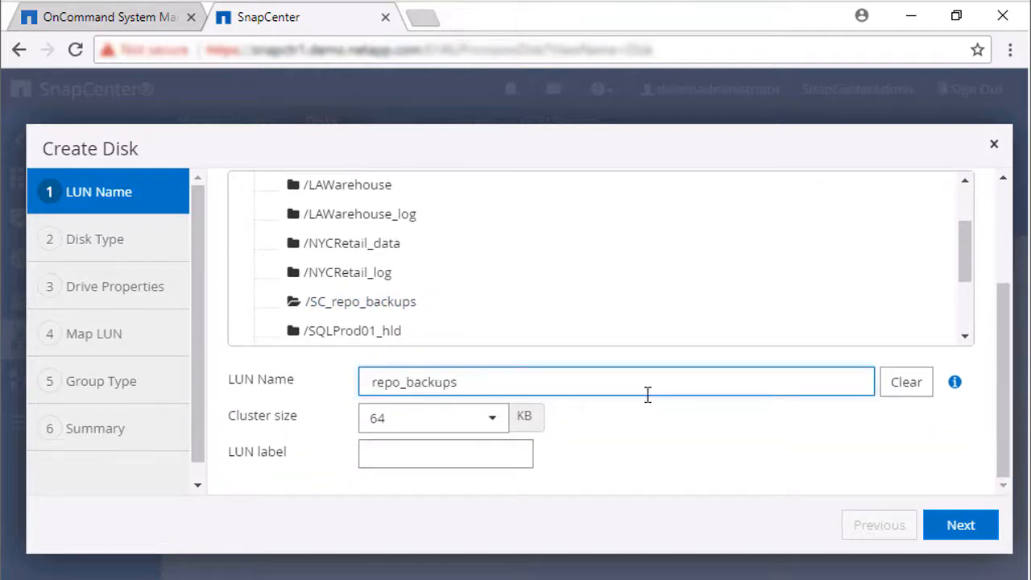
left_click(963, 534)
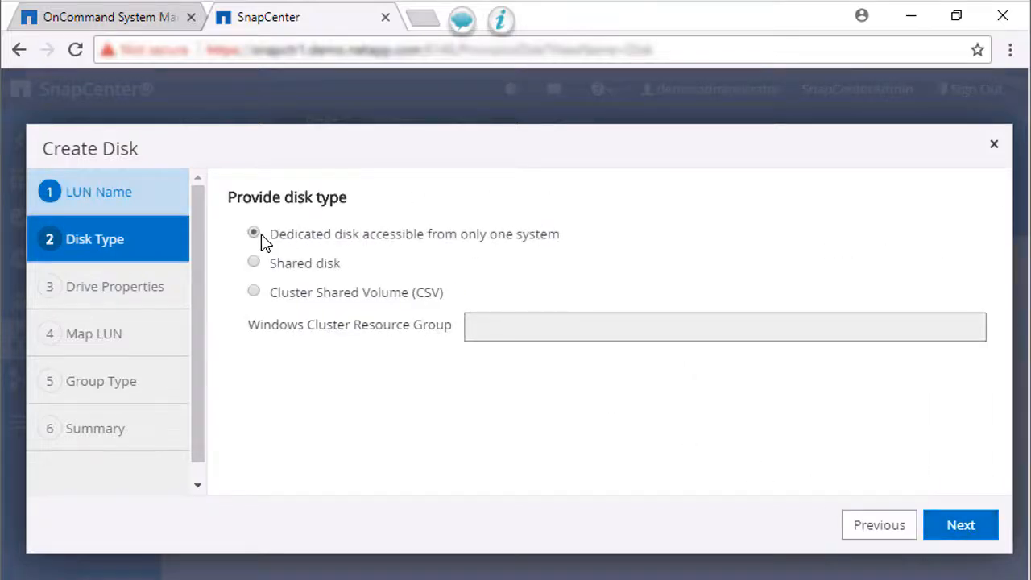
Give the disk drive letter R: and a 25 GB LUN size
left_click(961, 528)
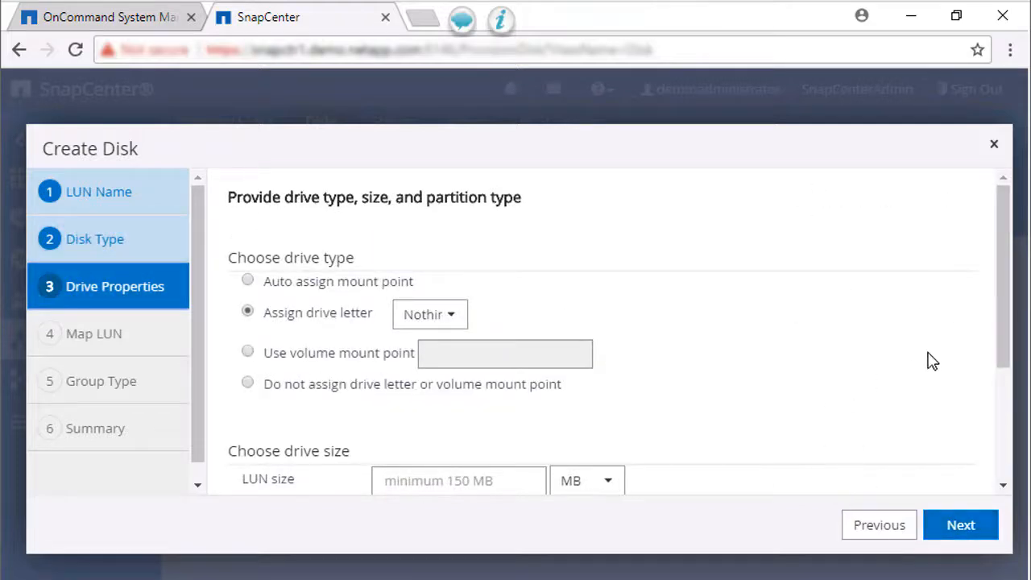
mouse_move(1001, 339)
left_mouse_down()
mouse_move(1011, 377)
mouse_move(1008, 357)
left_mouse_up()
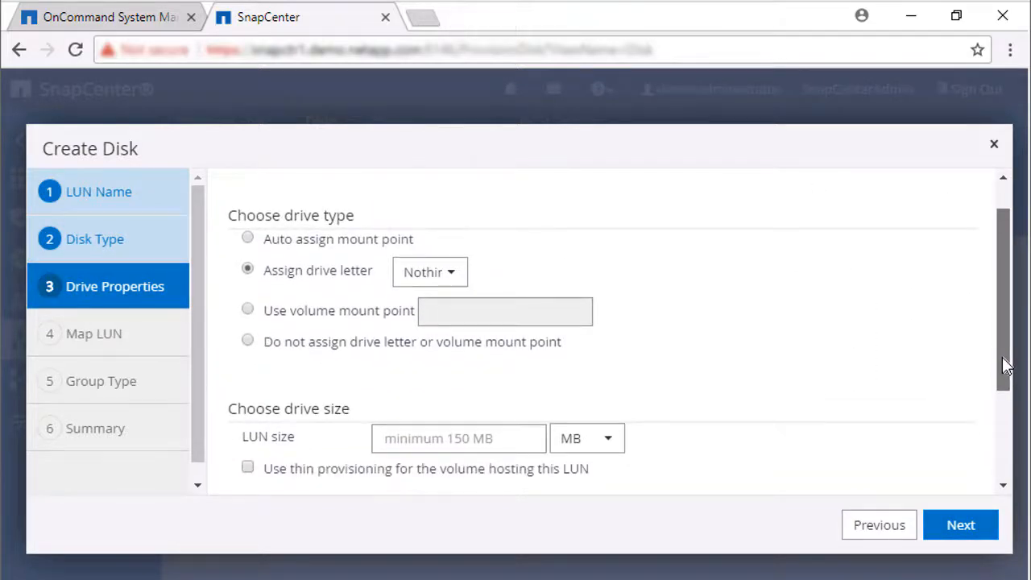
left_click(455, 281)
left_click_drag(684, 330, 697, 376)
left_click(433, 406)
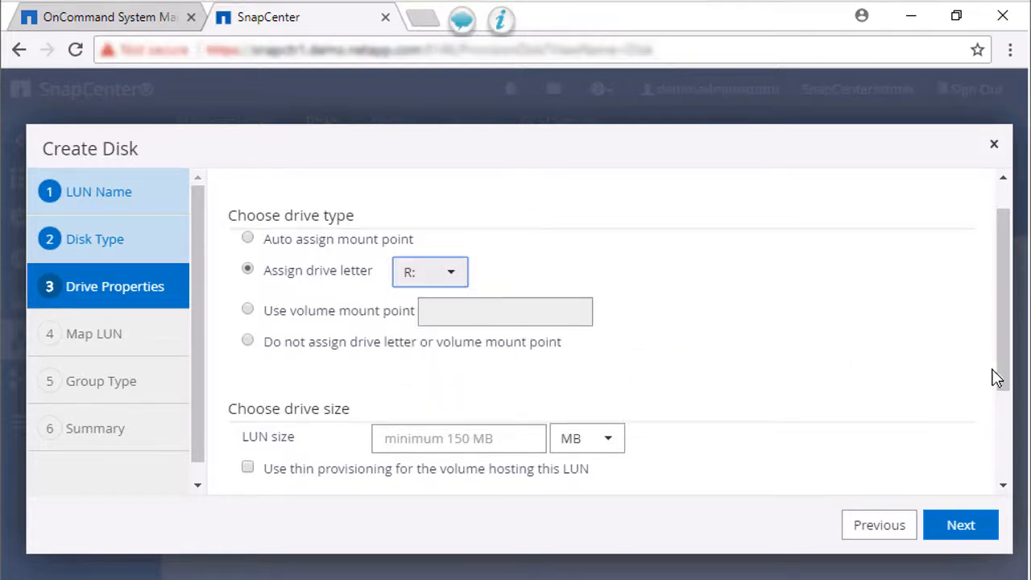
left_click_drag(1007, 384, 1006, 440)
left_click(521, 333)
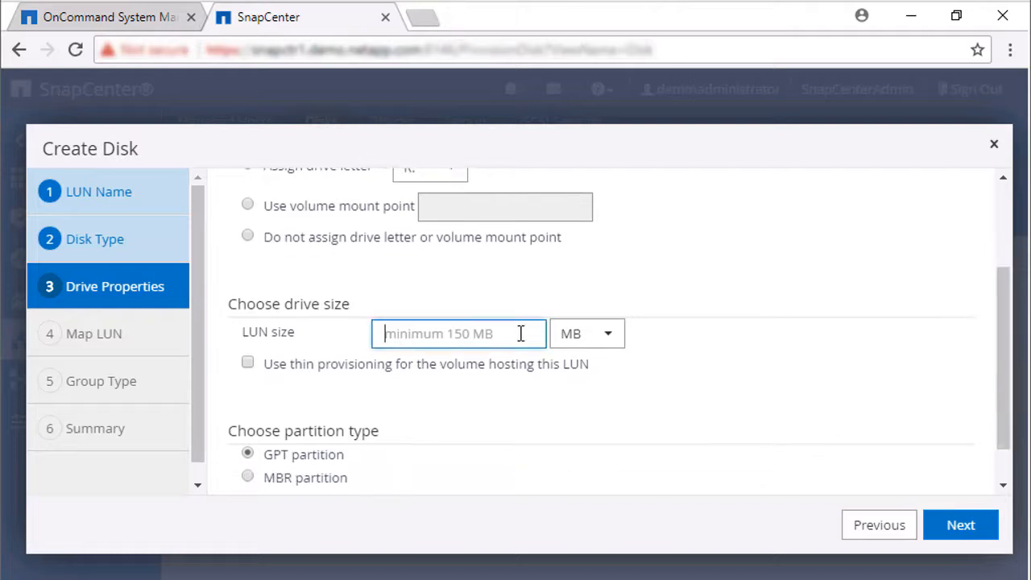
type("25")
left_click(587, 333)
left_click(600, 392)
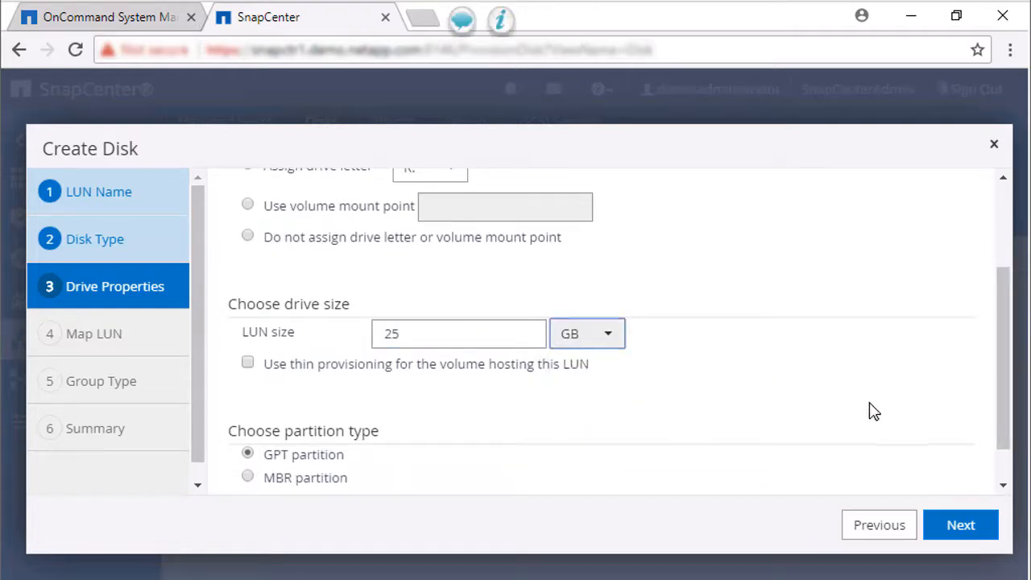
left_click_drag(1006, 437, 1007, 460)
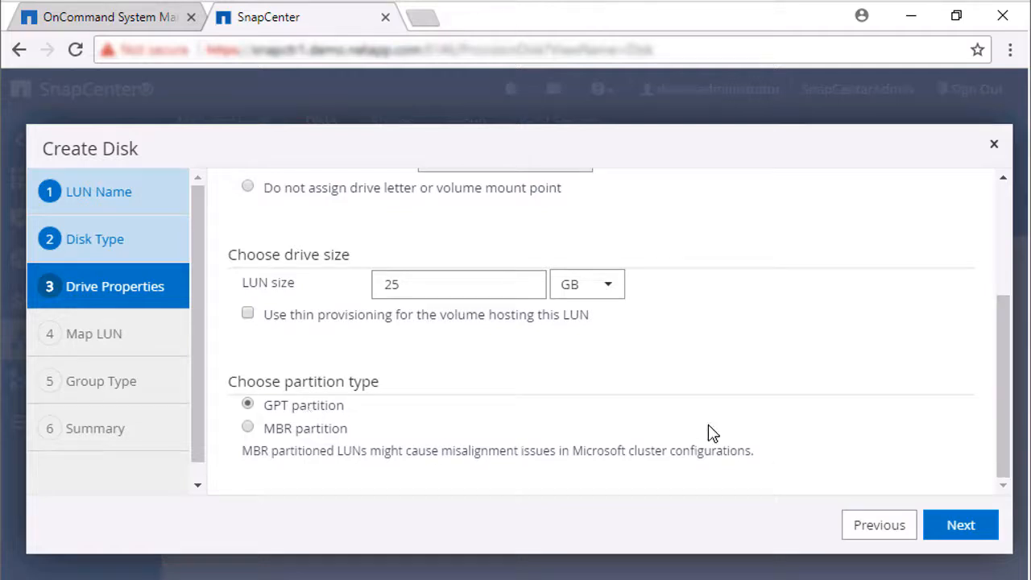
Map the LUN over iSCSI to the host's iqn initiator through a new iGroup and create the disk
left_click(954, 534)
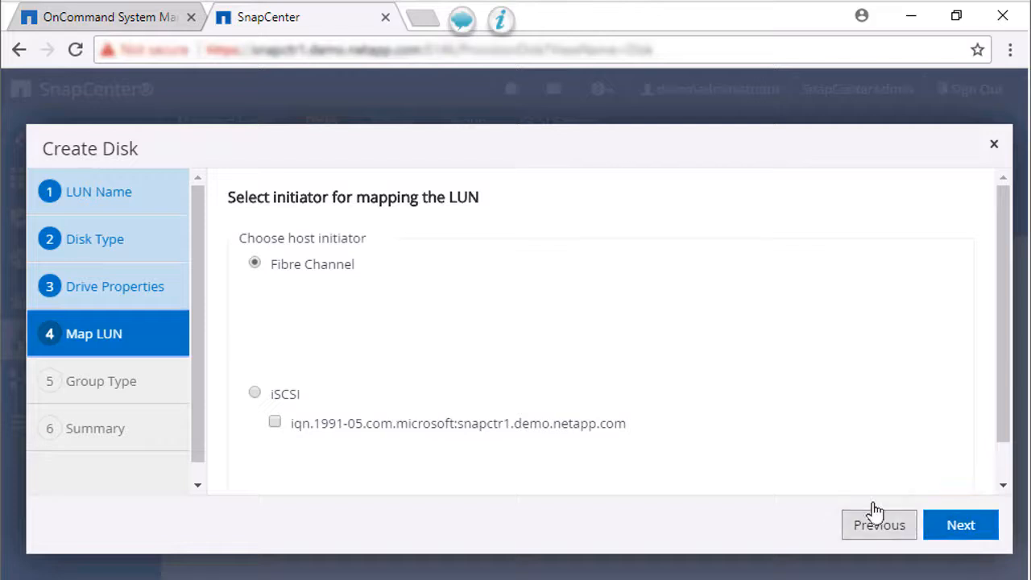
left_click(254, 395)
left_click(275, 423)
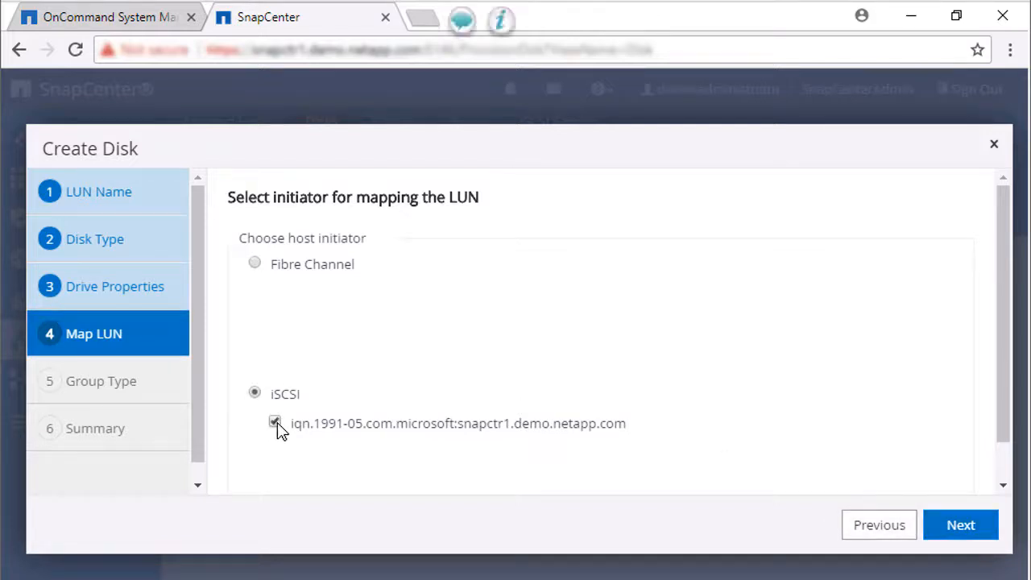
left_click(961, 527)
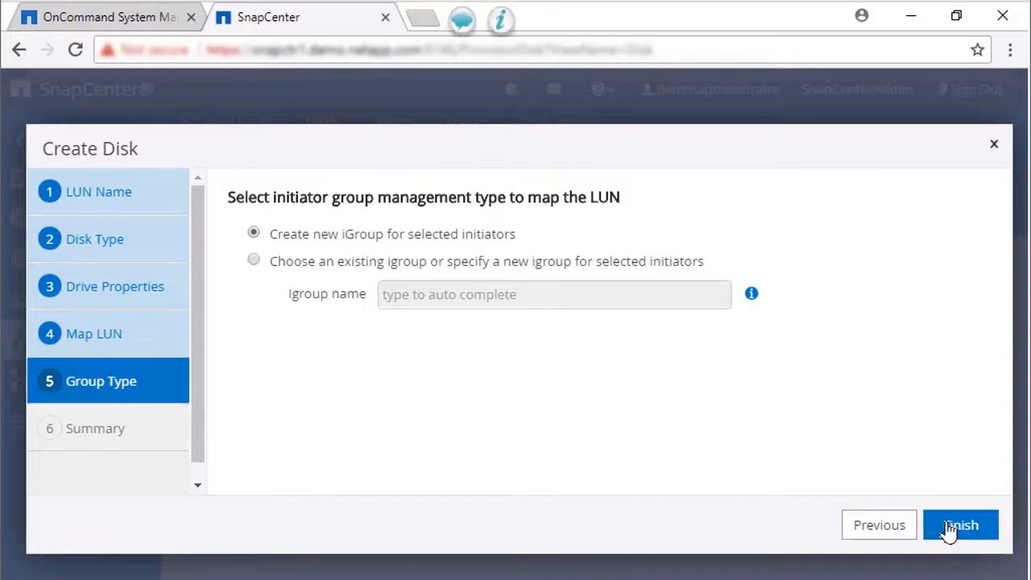
left_click(951, 528)
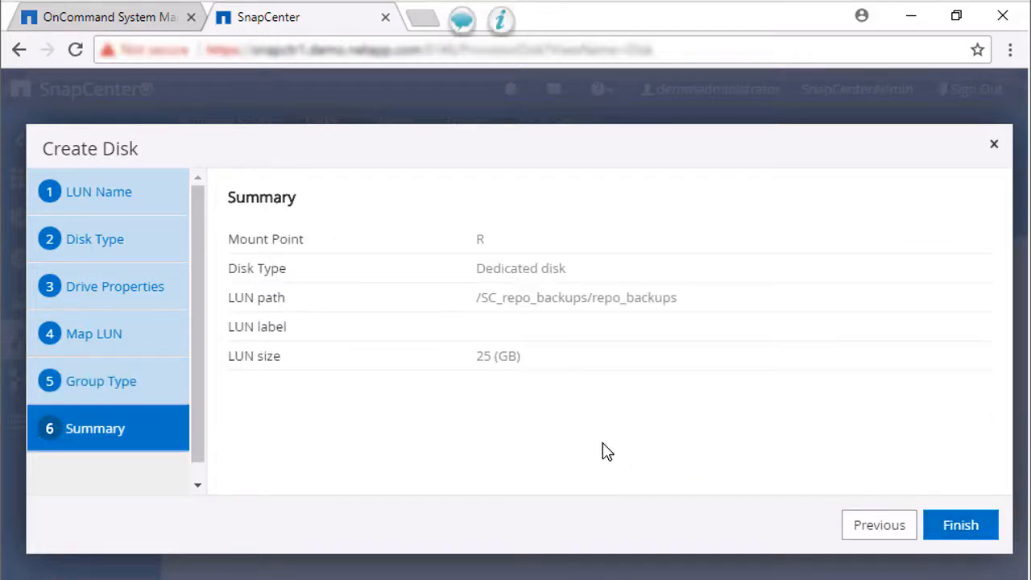
left_click(963, 534)
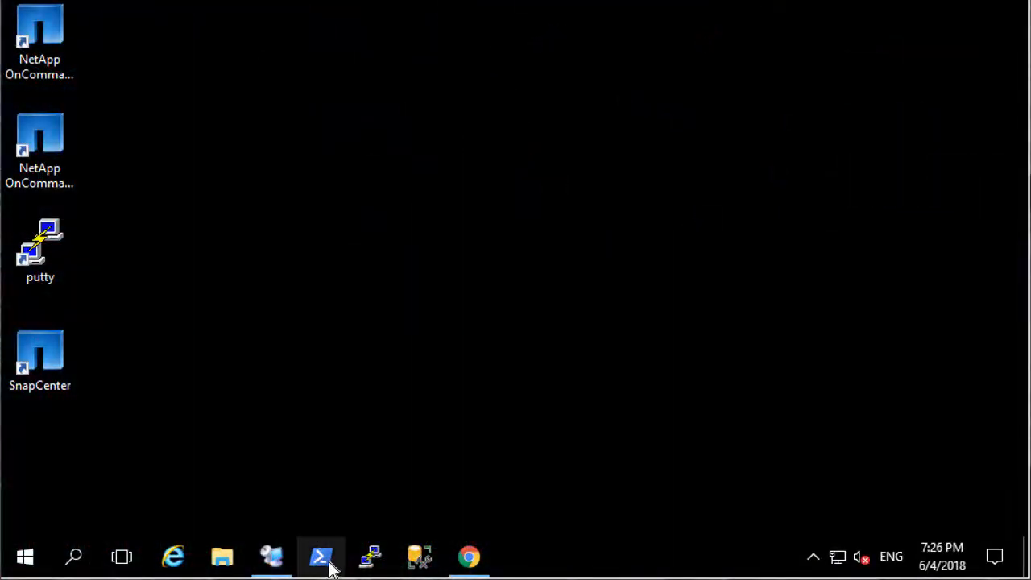
left_click(330, 566)
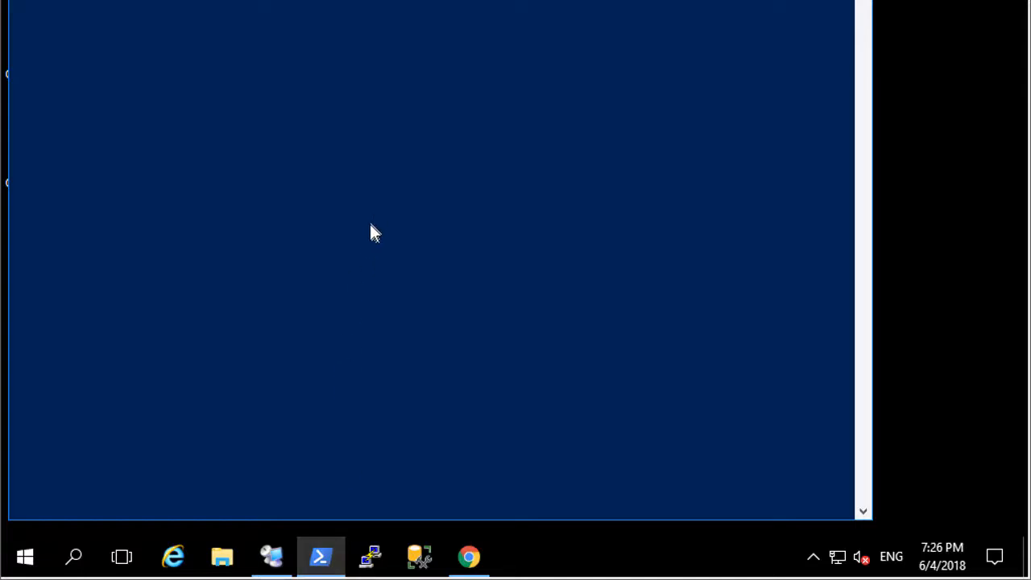
type("Open-SmConnection -SmsbaseUrl")
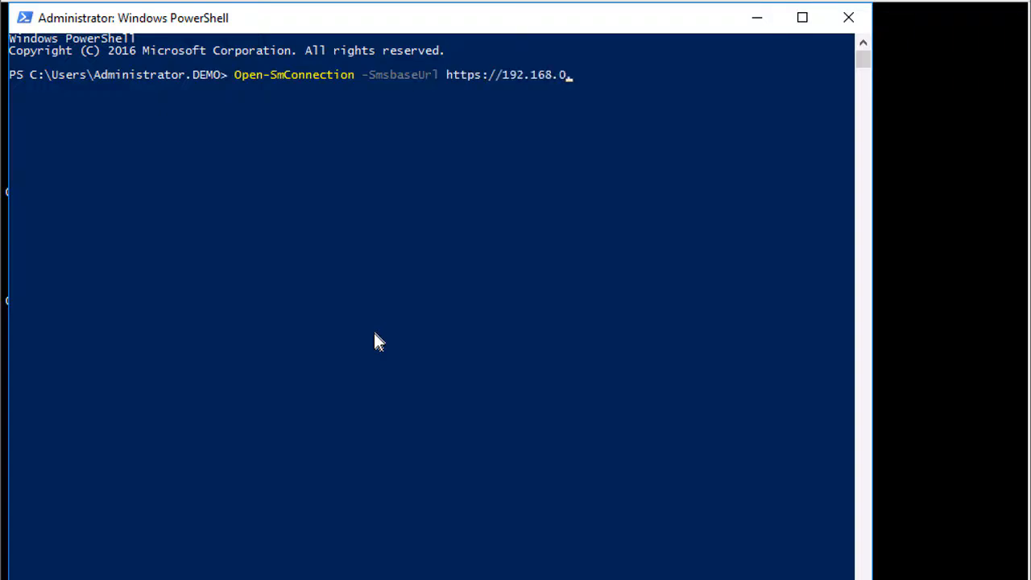
type(" https://192.168.0.75:8146")
key("Return")
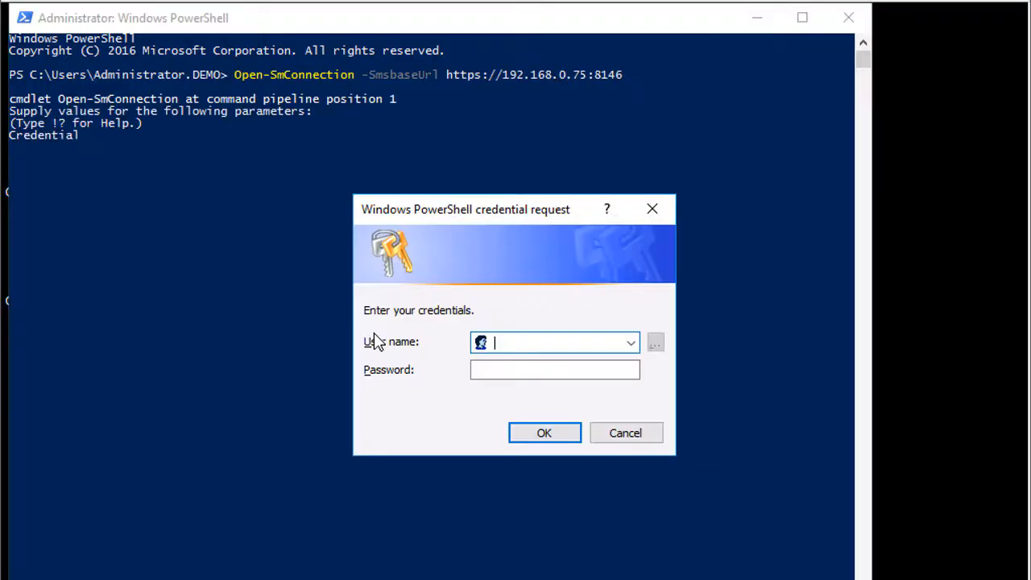
type("d")
left_click(546, 372)
left_click(502, 368)
type("********")
key("Return")
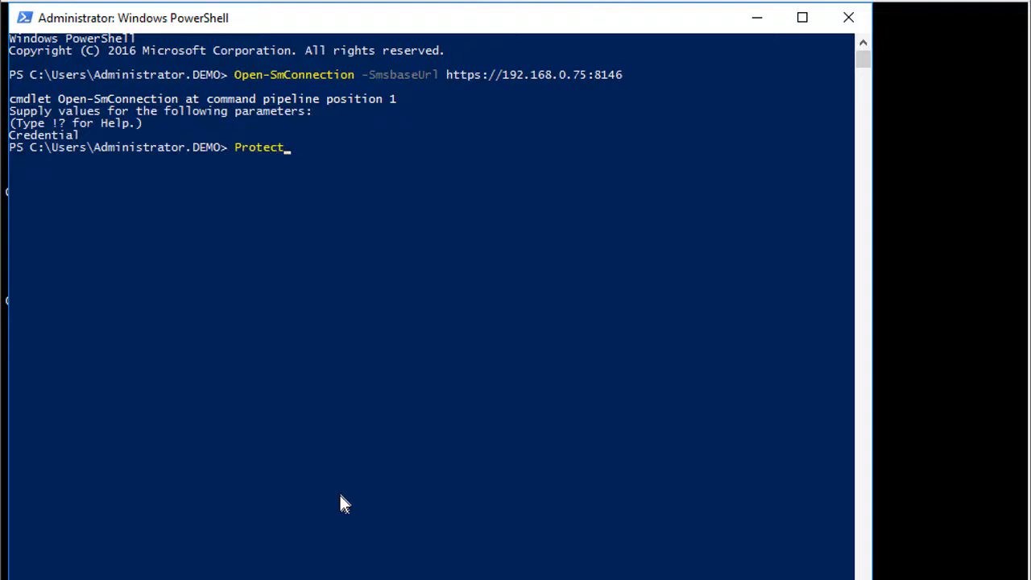
Run Protect-SmRepository to R:\repo_backups, retaining 7 copies, on a daily 9:20 PM schedule
type("Repository -hostname snapc")
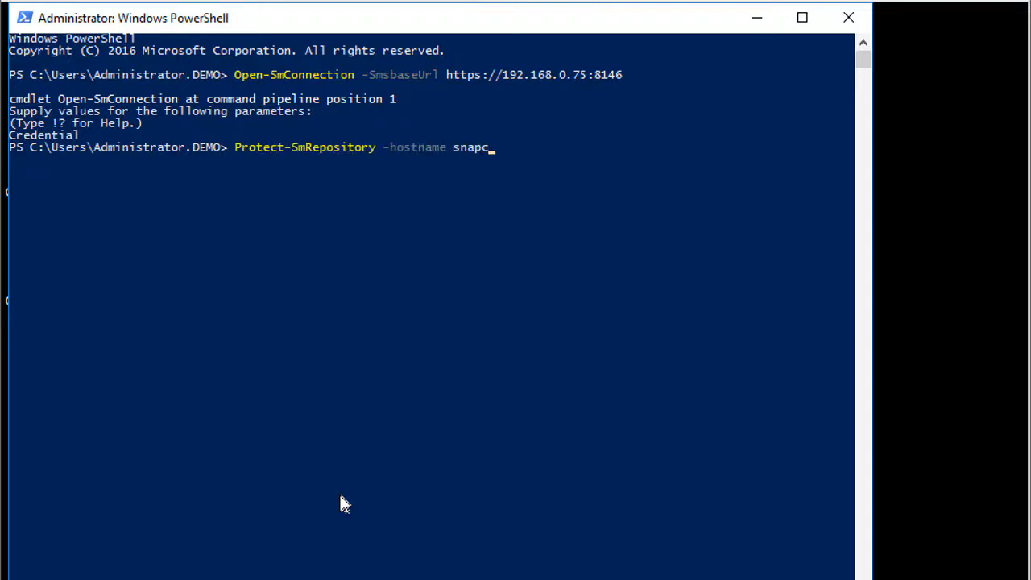
type("tr1.demo.netapp.com -Path R:\\repo_backu")
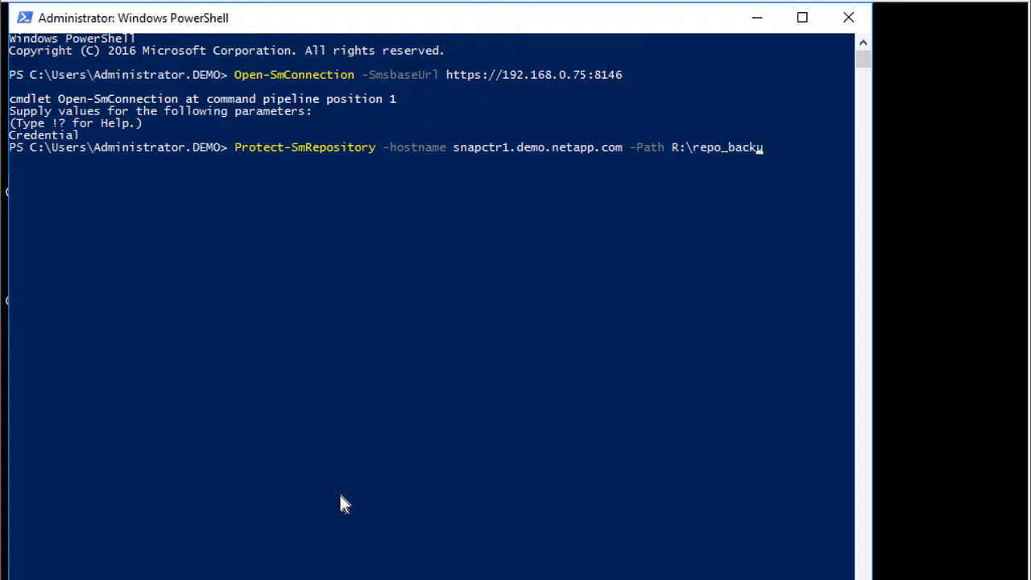
type("Count 7 -Schedule @{'Schedule")
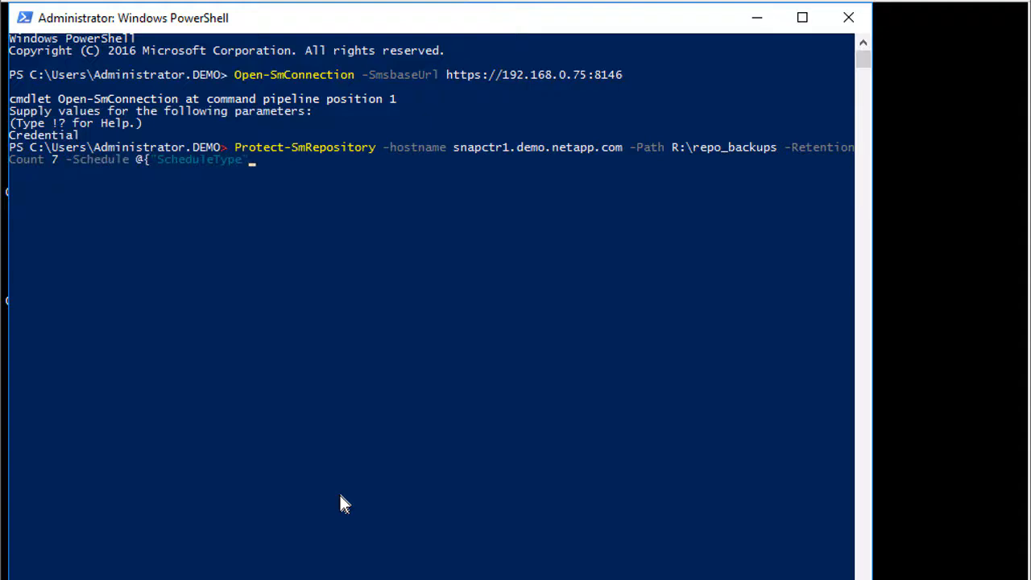
type("Type'='daily'; 'Start")
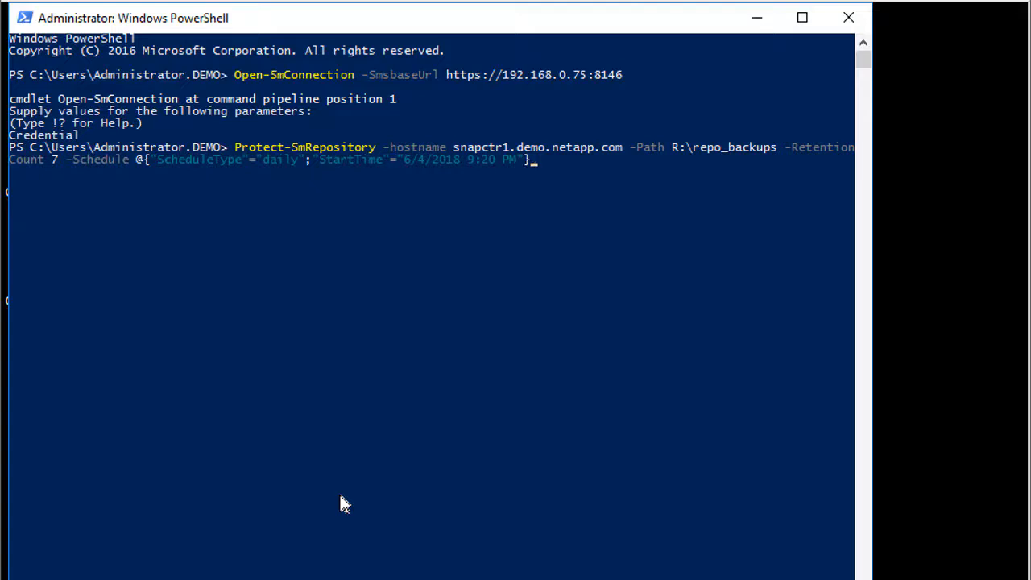
key("Return")
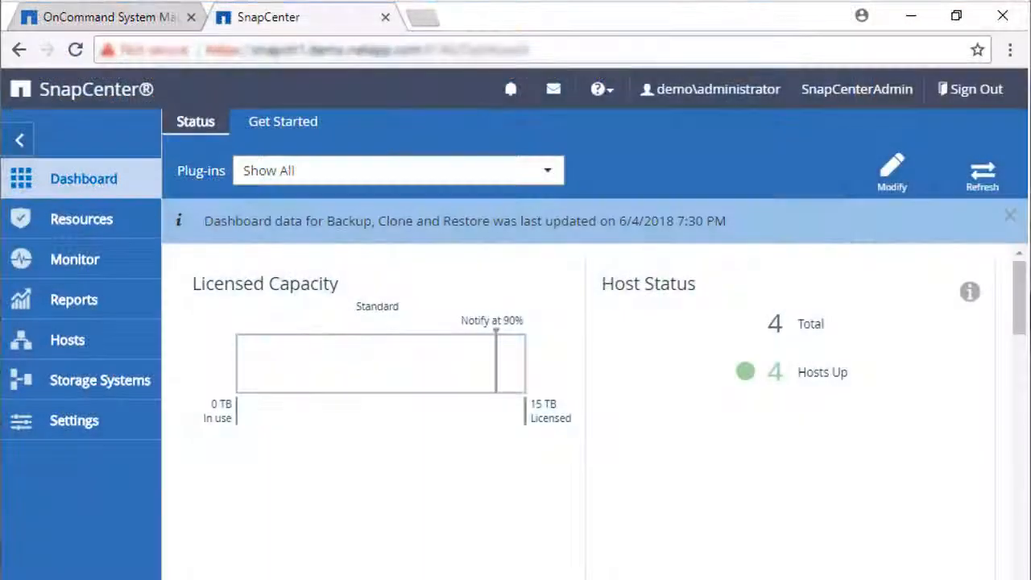
Review the details of the daily R:\ backup in Monitor > Schedules, then close them
left_click(85, 263)
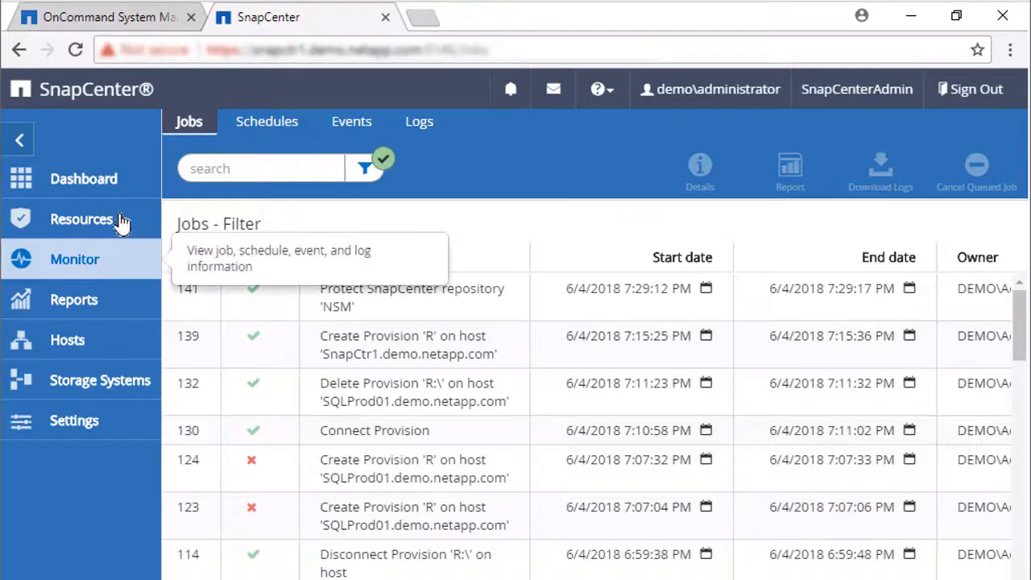
left_click(272, 127)
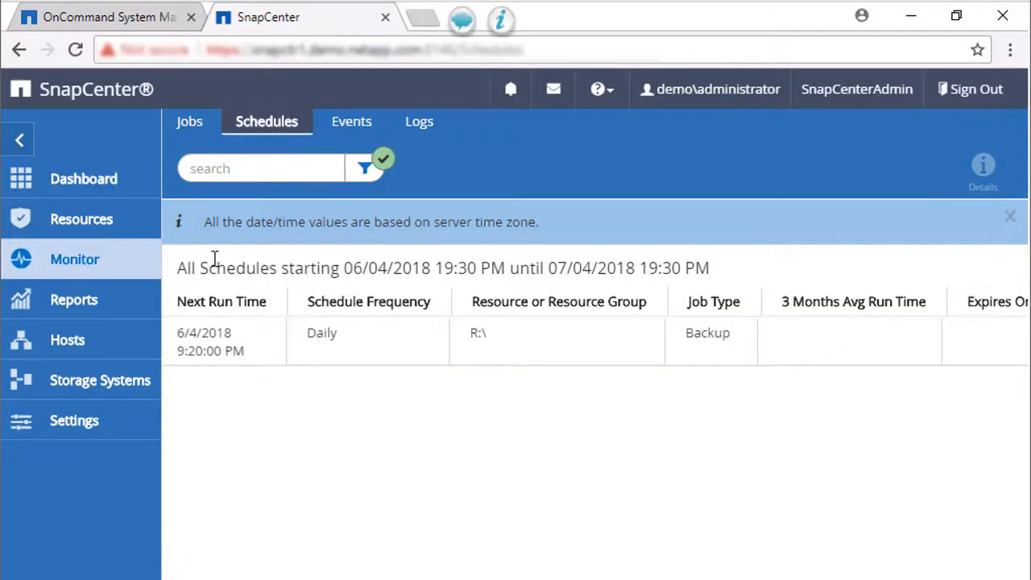
left_click(237, 360)
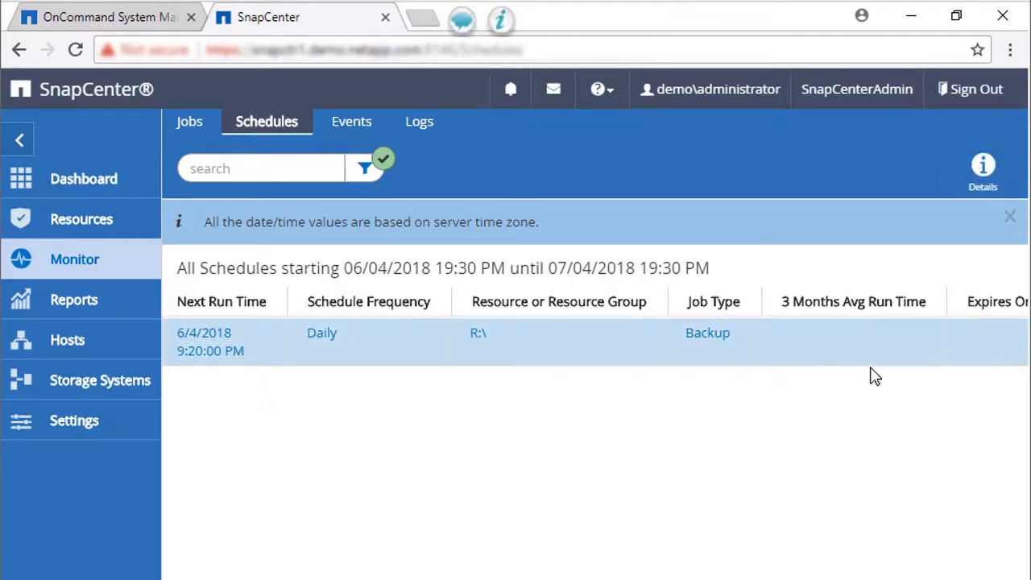
left_click(979, 168)
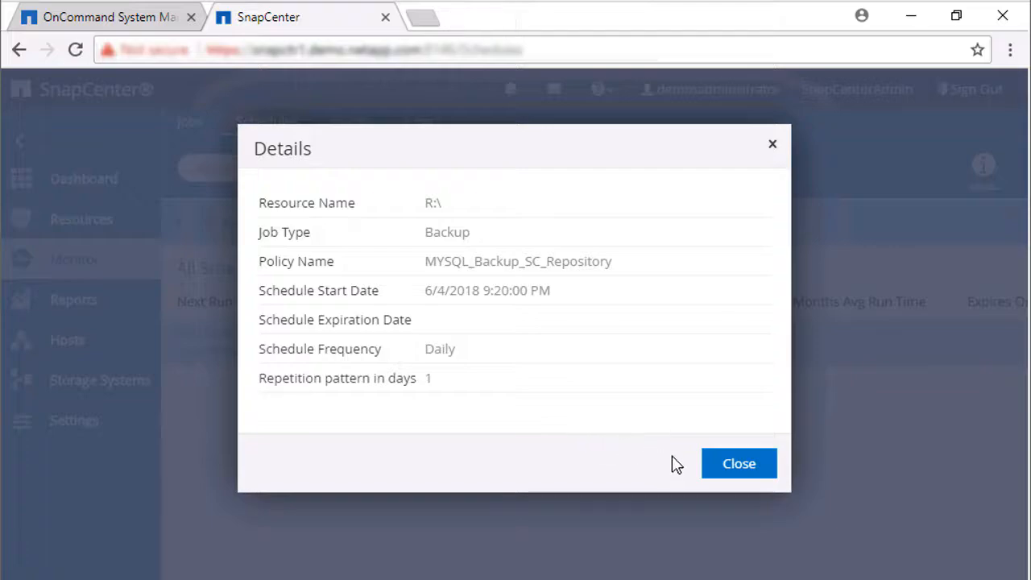
left_click(733, 474)
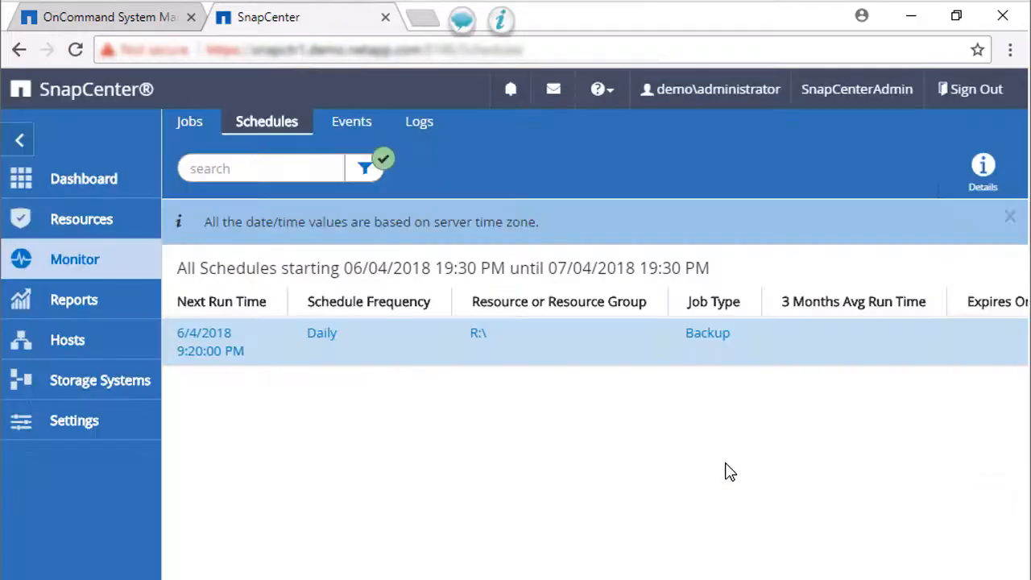